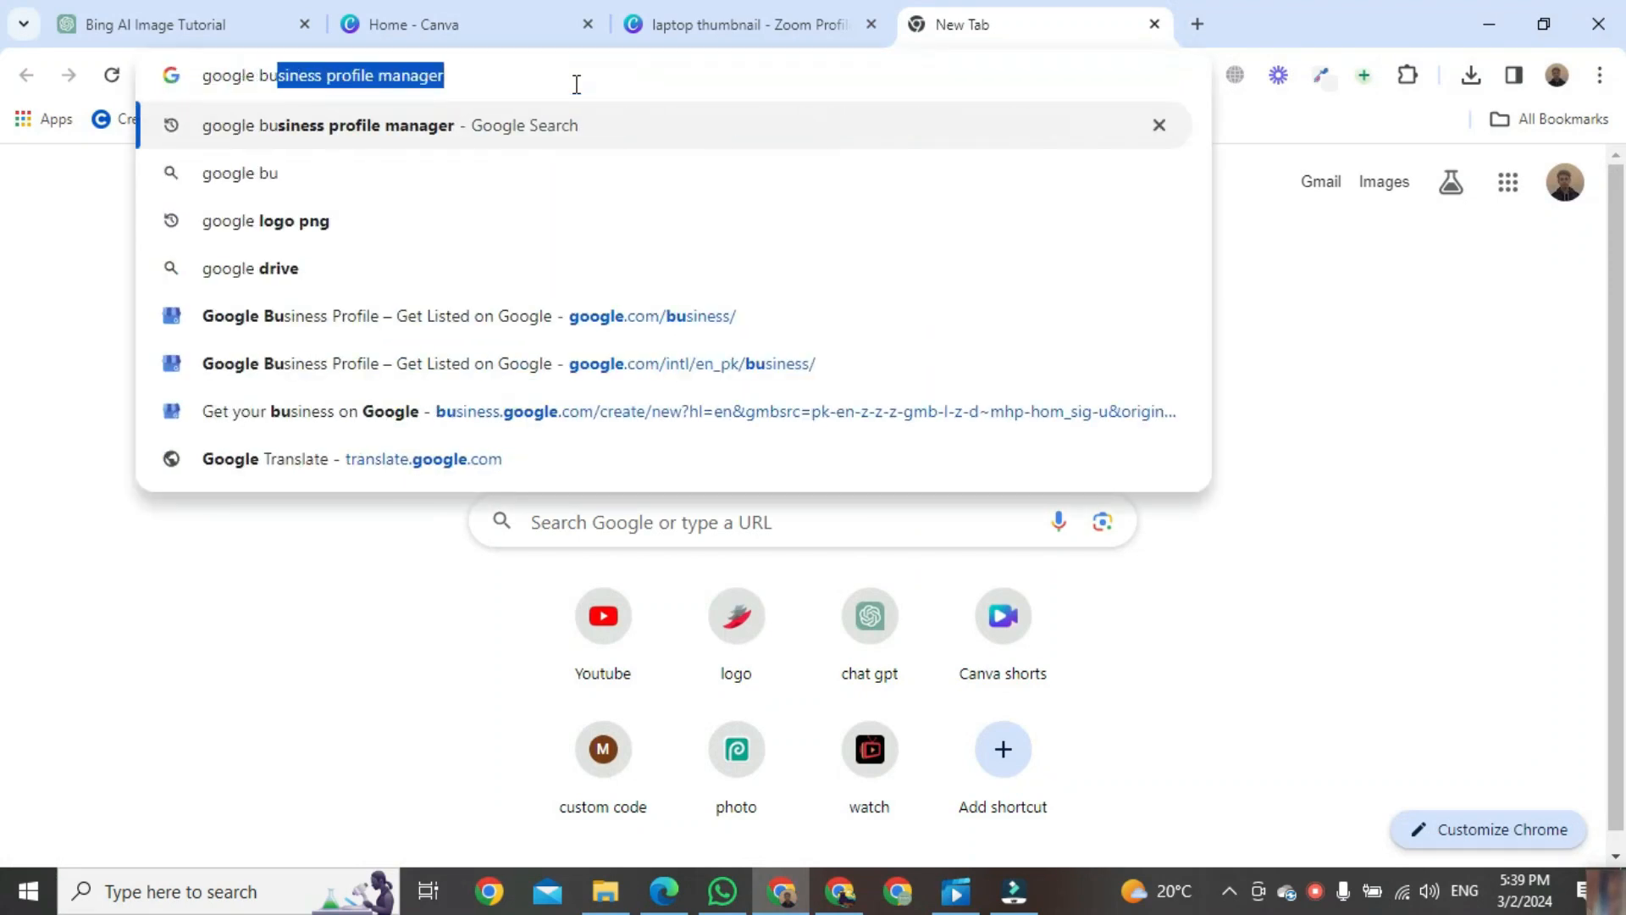
# Search Google for "google busines profile manager".
pyautogui.write('siness')
pyautogui.press('BackSpace')
pyautogui.press('BackSpace')
pyautogui.press('BackSpace')
pyautogui.press('BackSpace')
pyautogui.press('BackSpace')
pyautogui.write('ines')
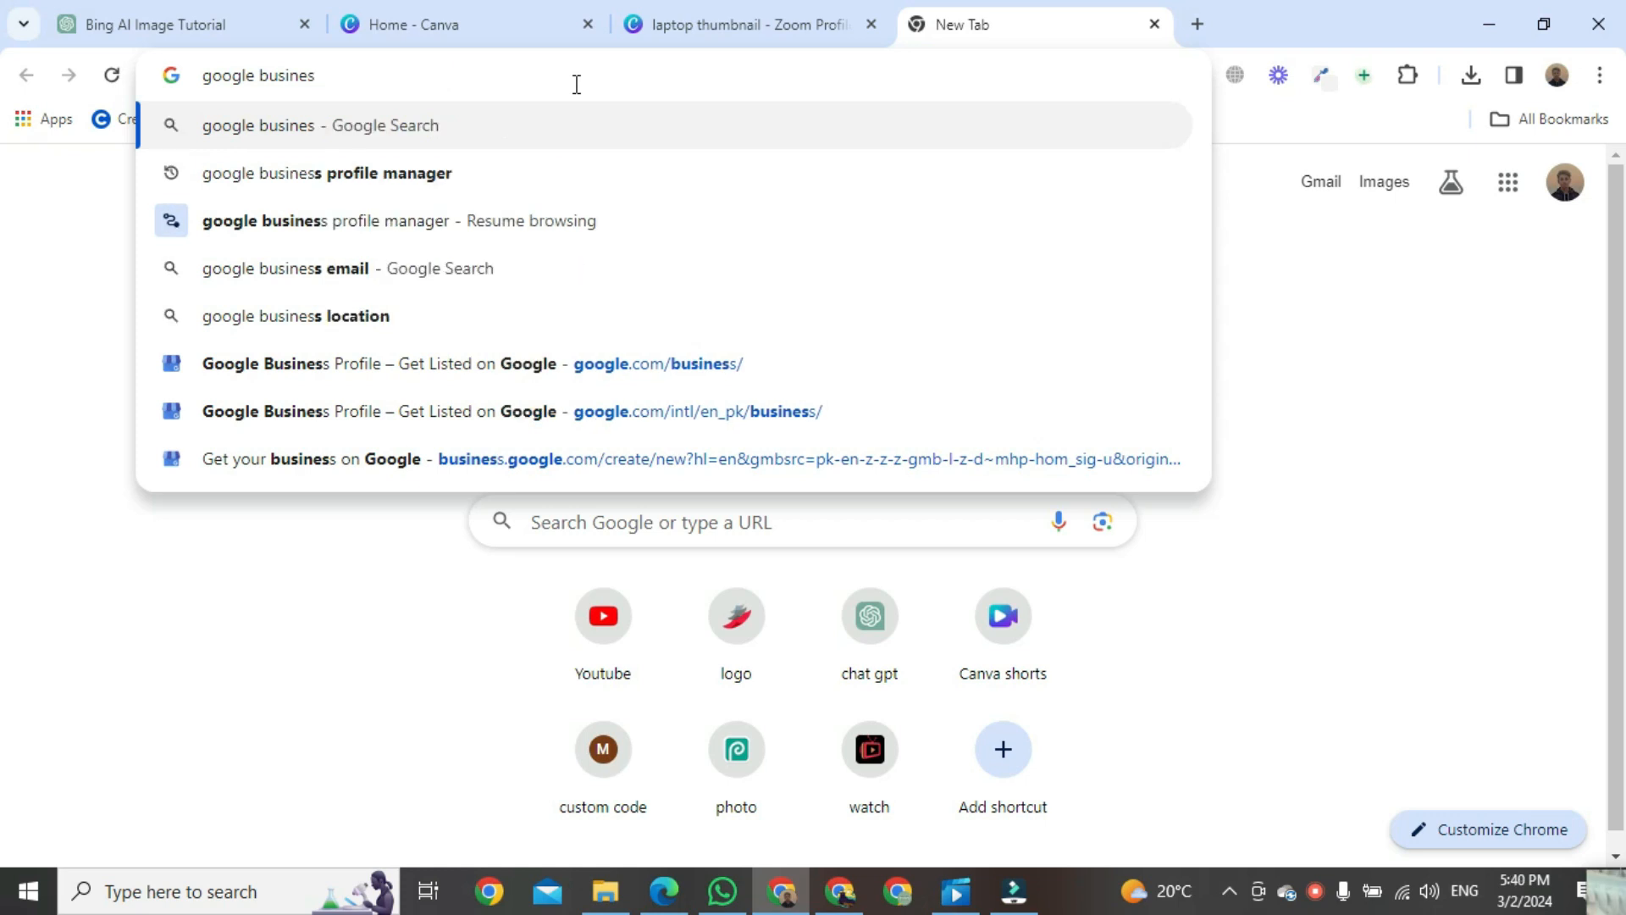
pyautogui.write(' profile')
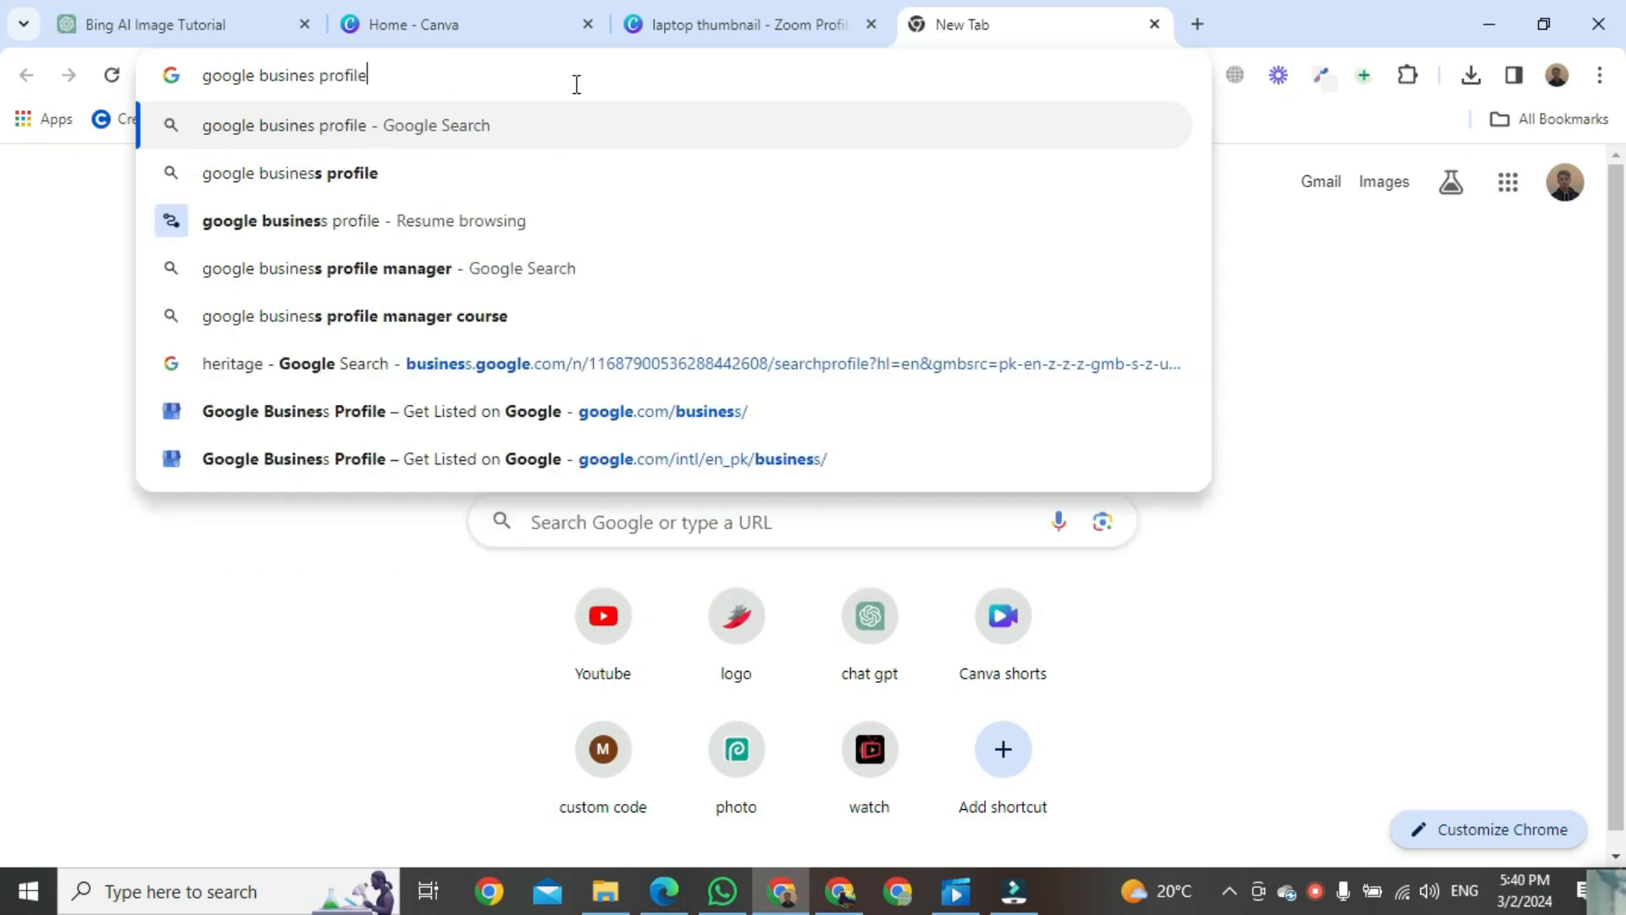
pyautogui.write(' manager')
pyautogui.press('Return')
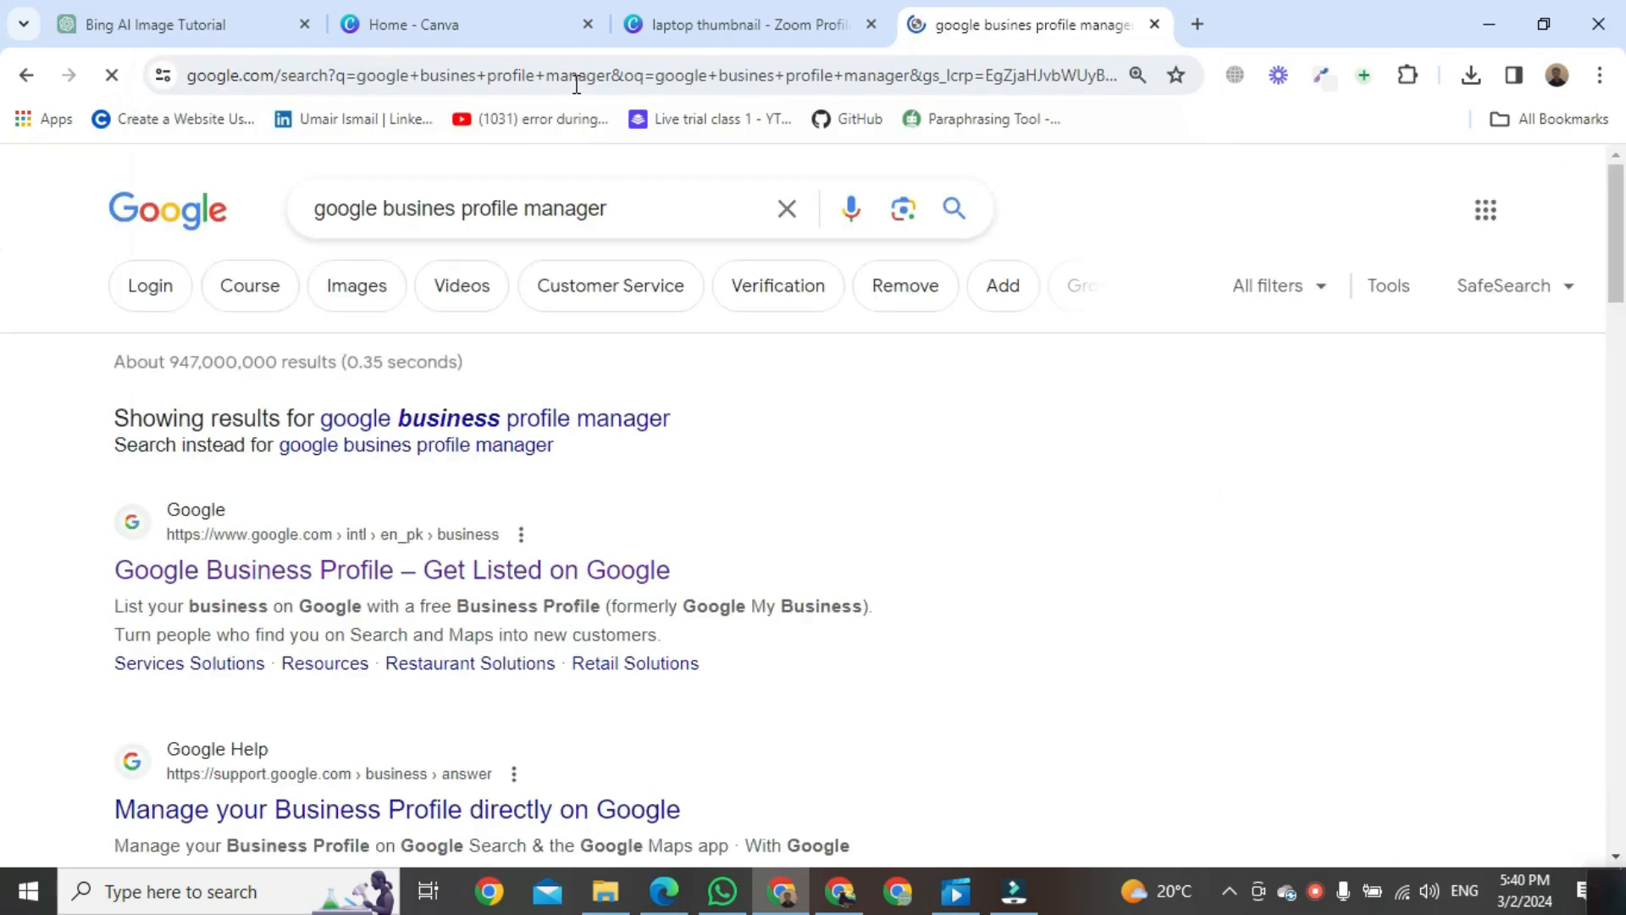
# Open the Google Business Profile site, go to the managed business, and copy its link for requesting customer reviews.
pyautogui.click(395, 581)
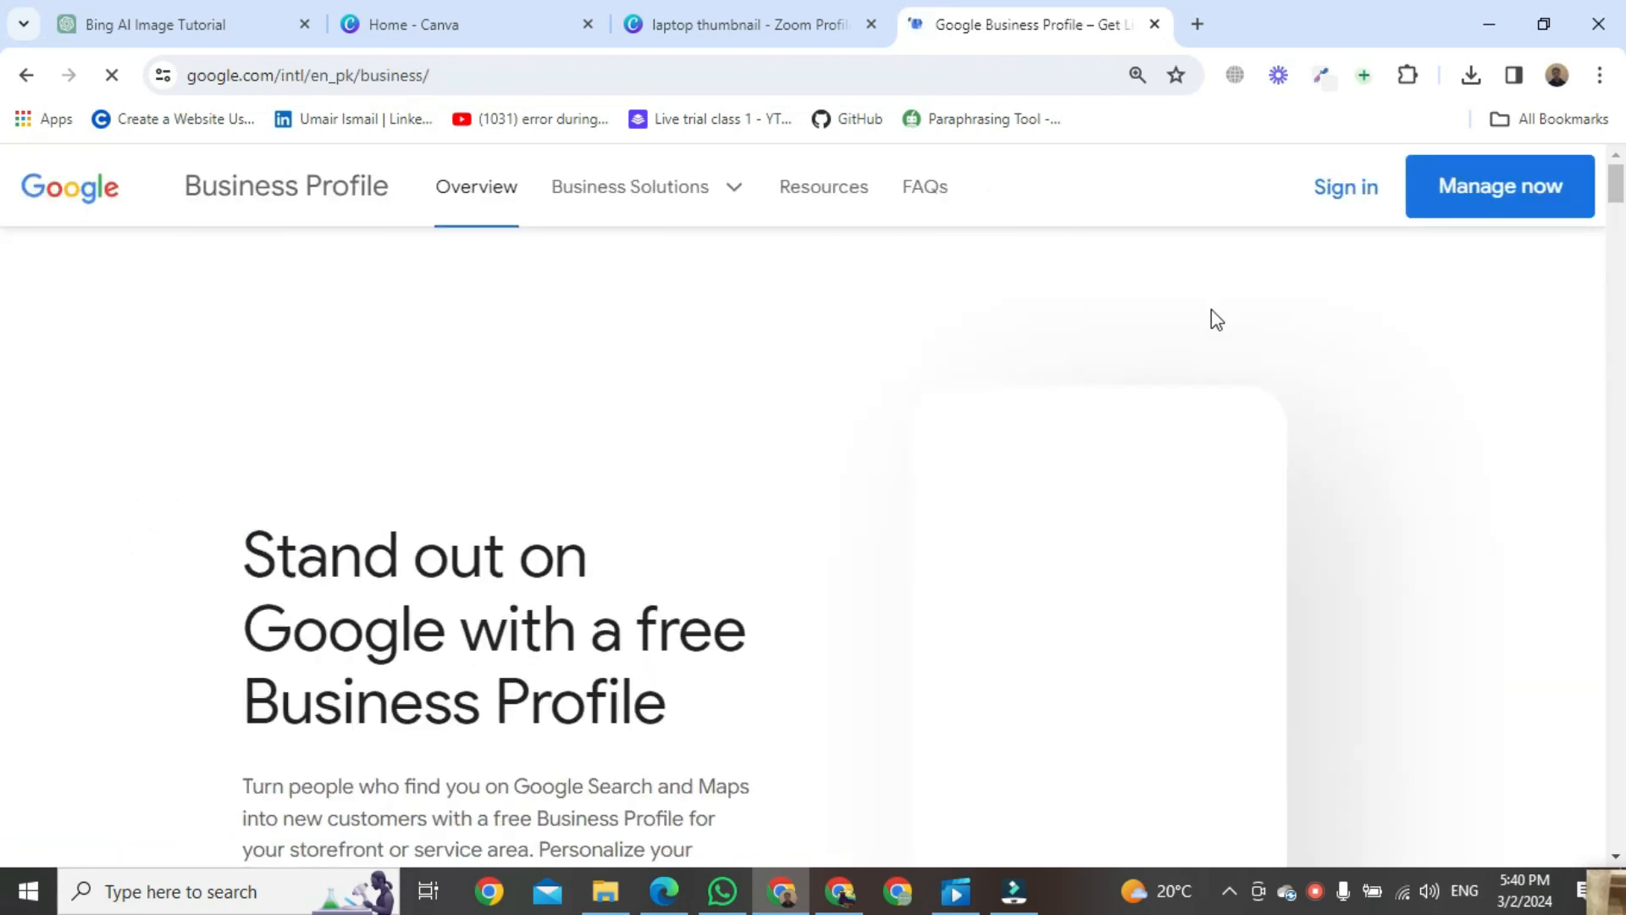
pyautogui.click(1481, 188)
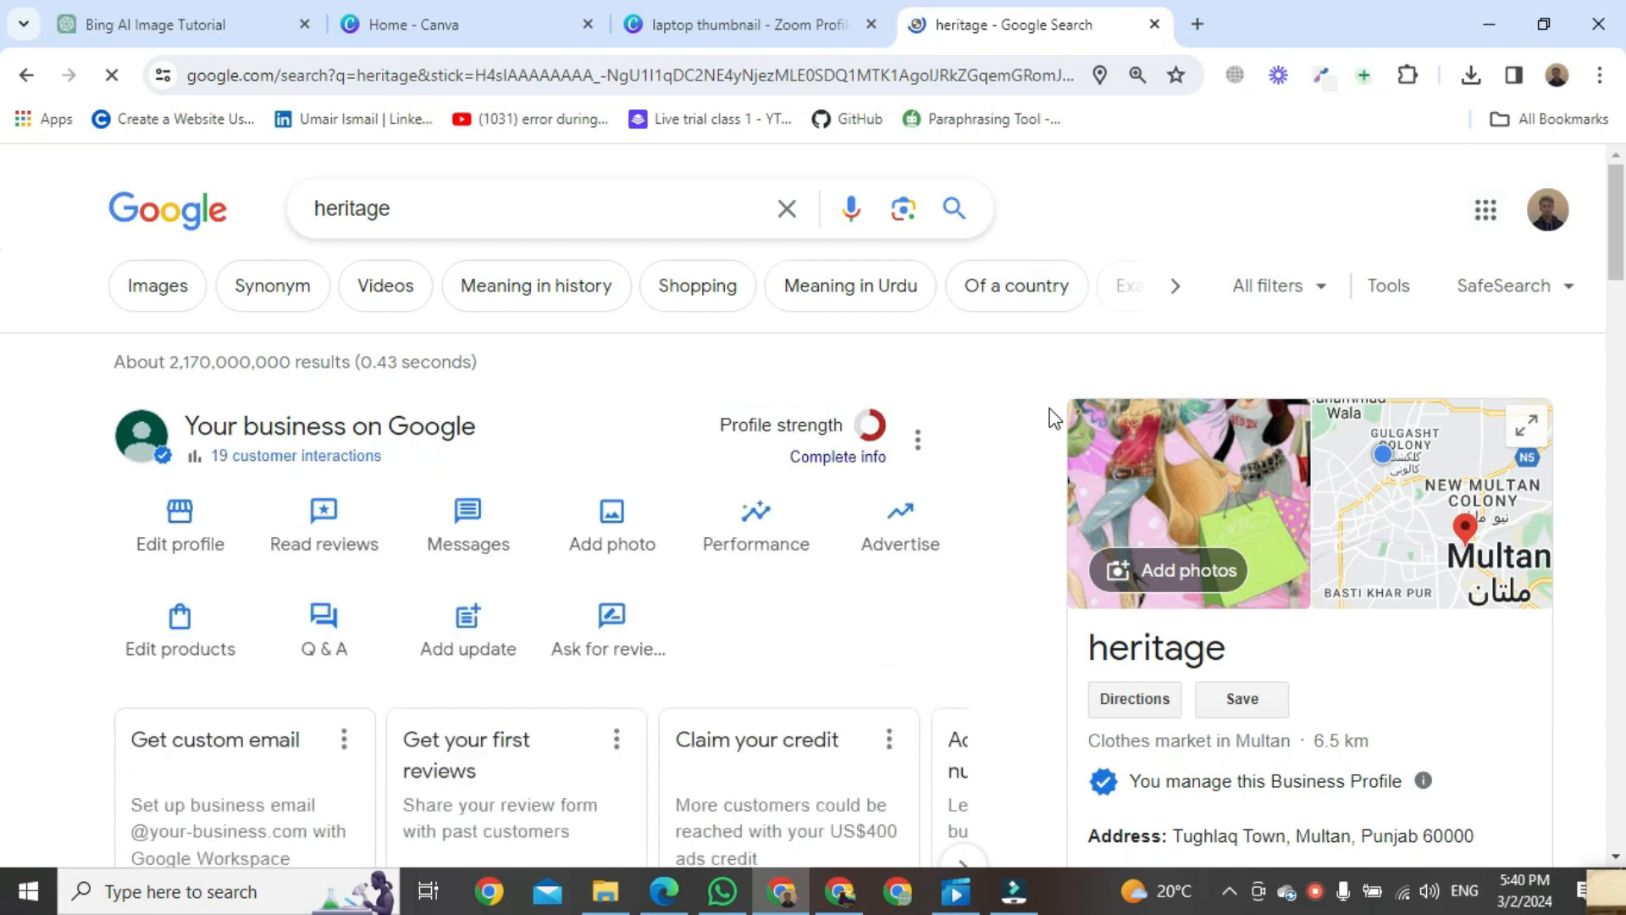
pyautogui.click(636, 630)
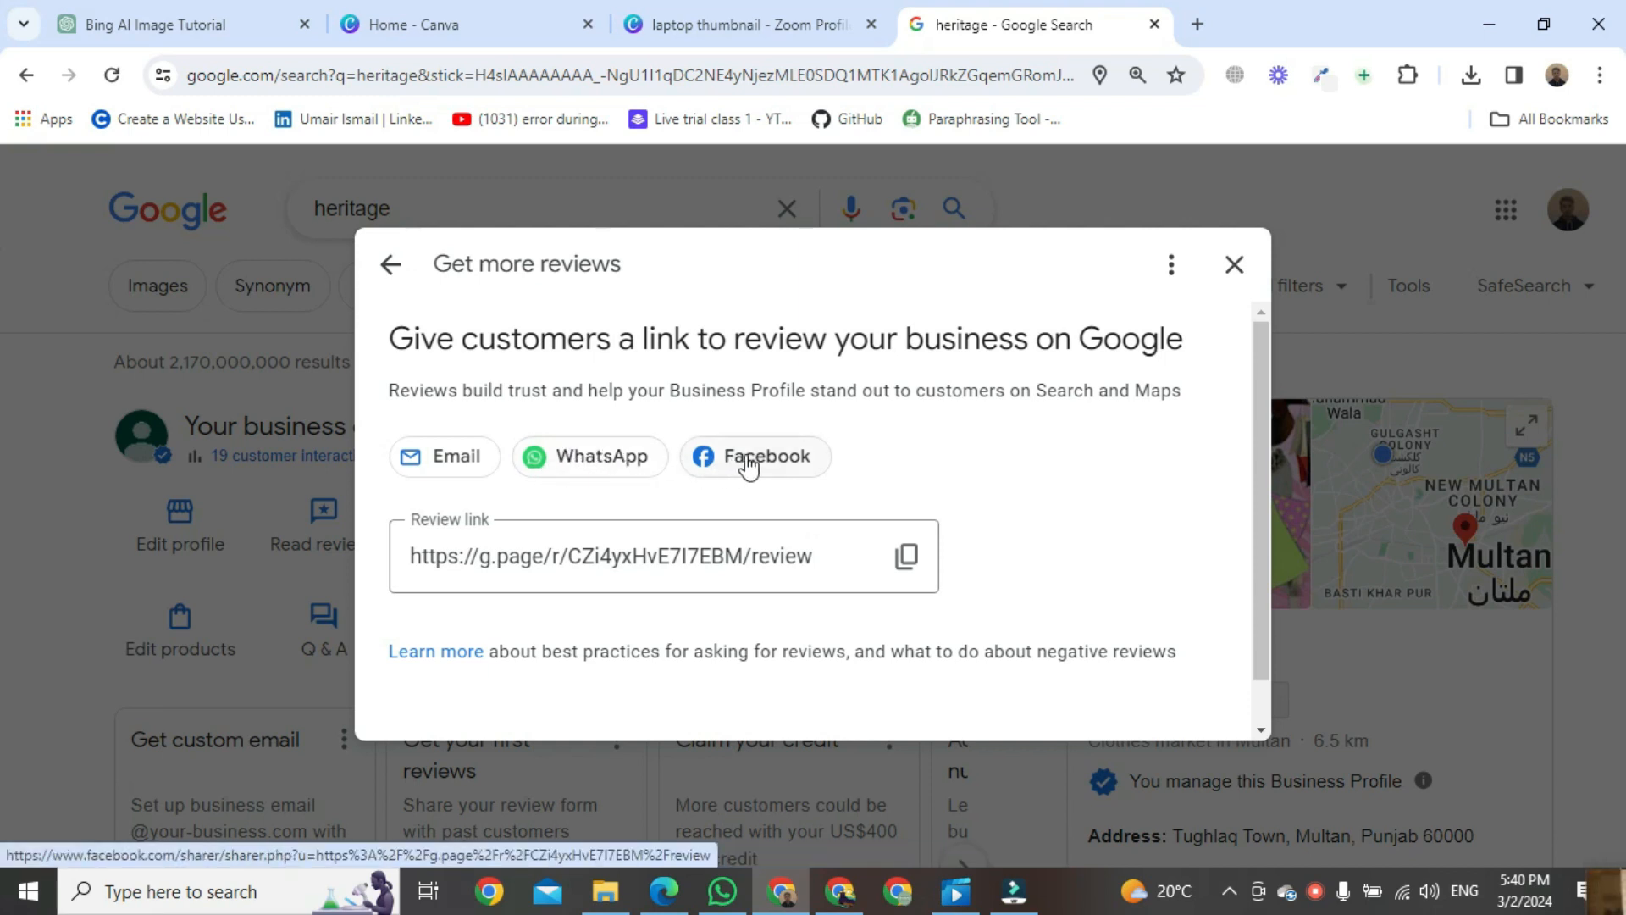
pyautogui.click(911, 556)
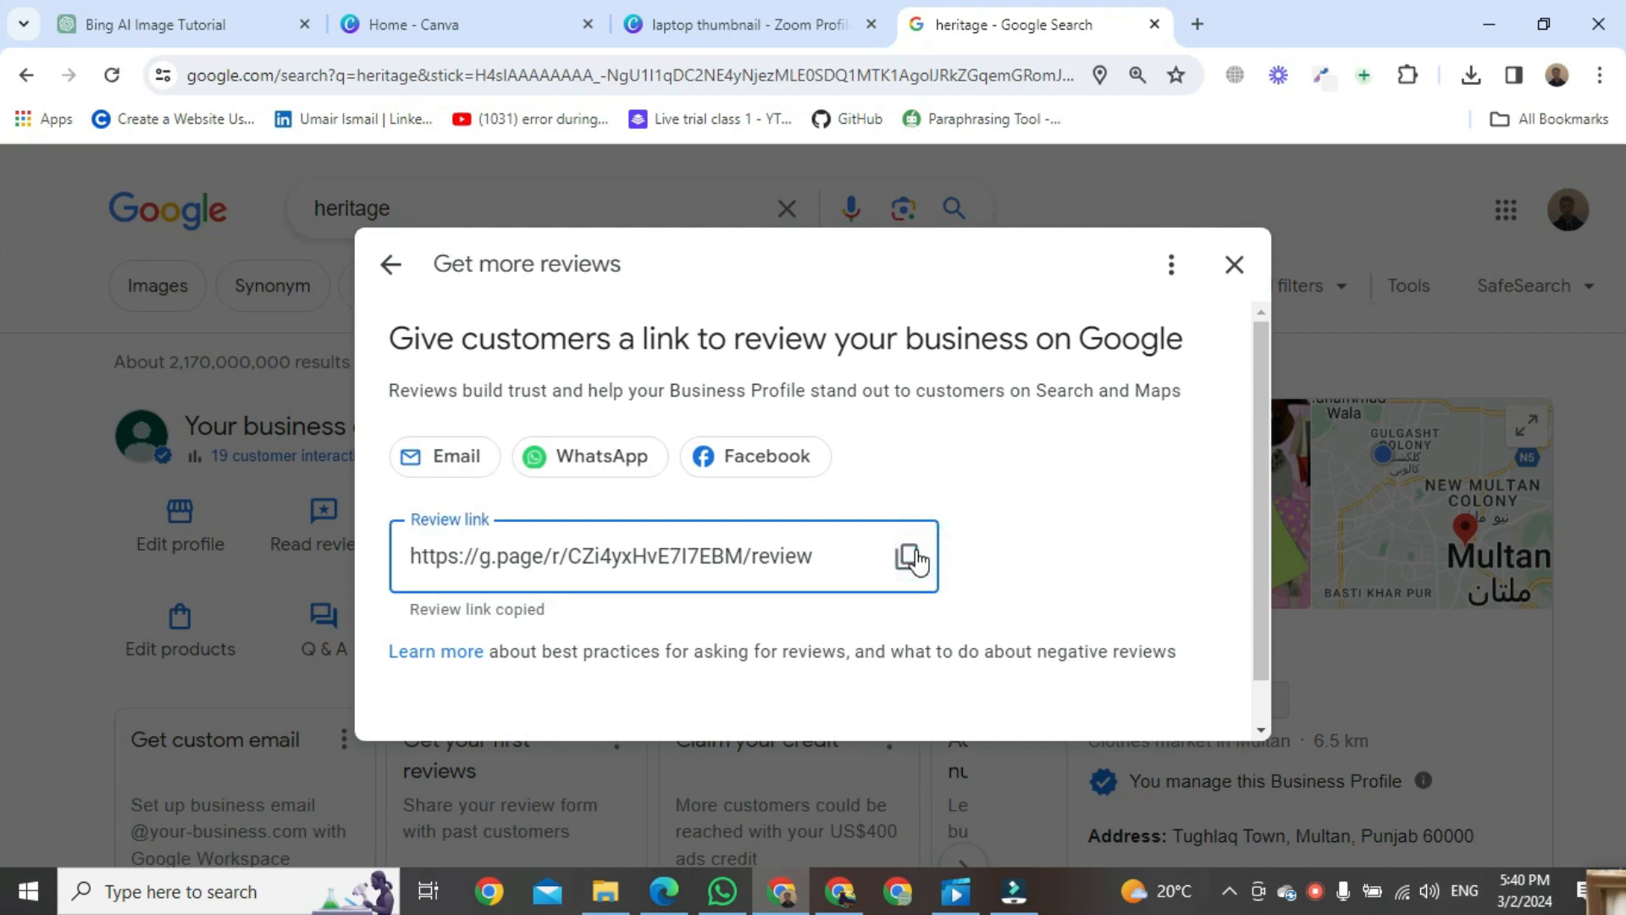
# Search for "qr code monkey" in a new browser tab and open the QRCode Monkey website.
pyautogui.click(1198, 24)
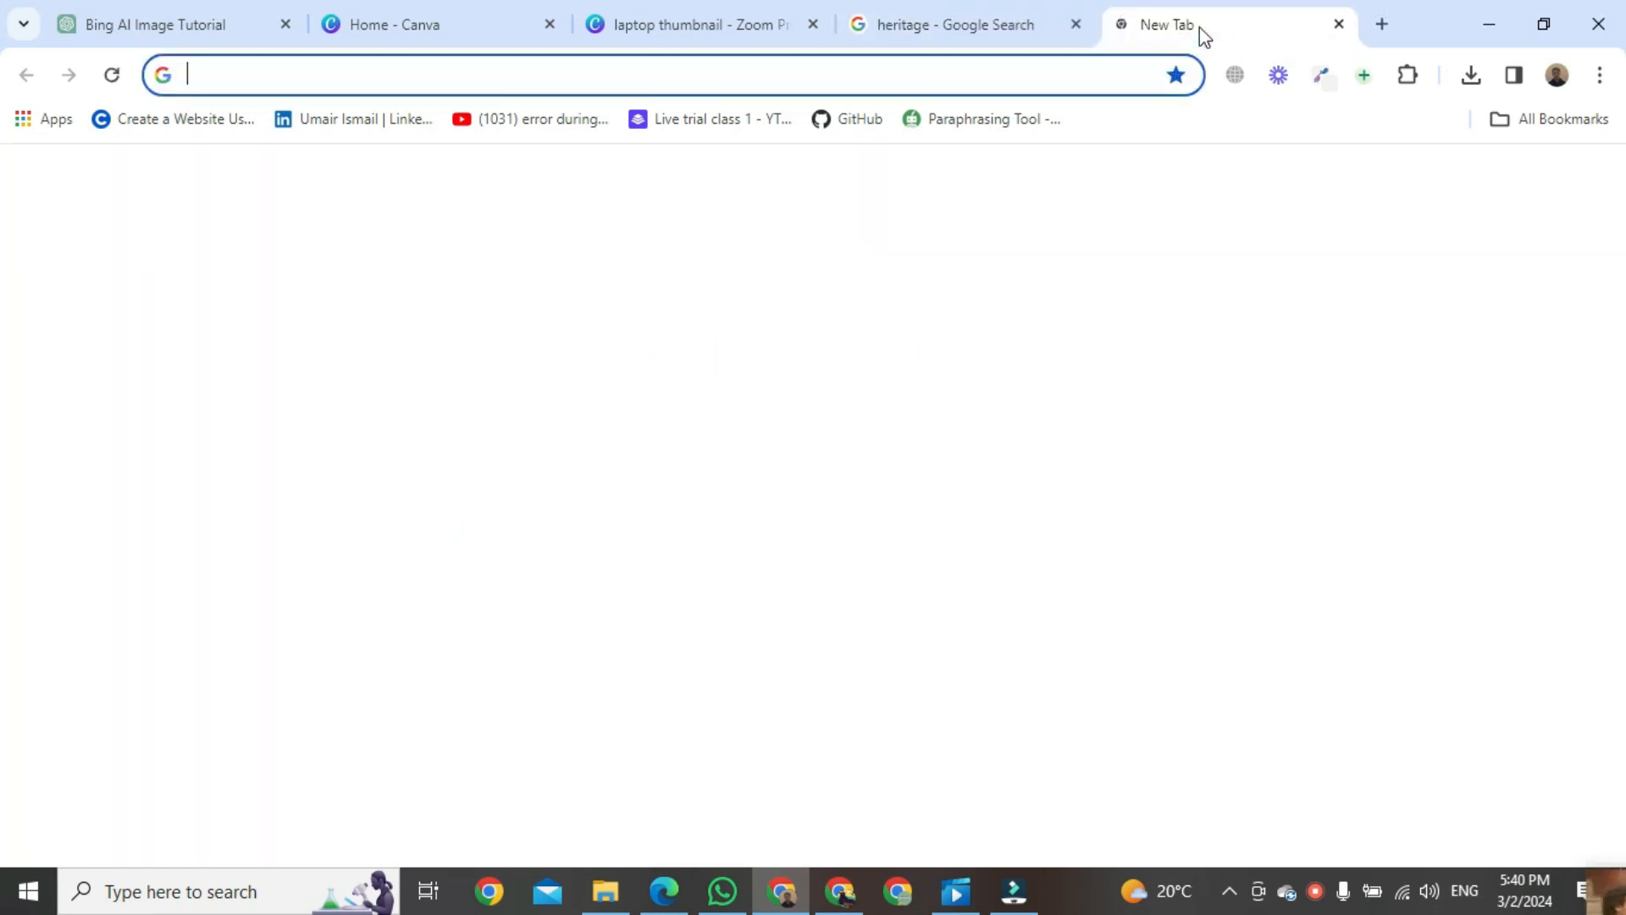
pyautogui.write('qr code ')
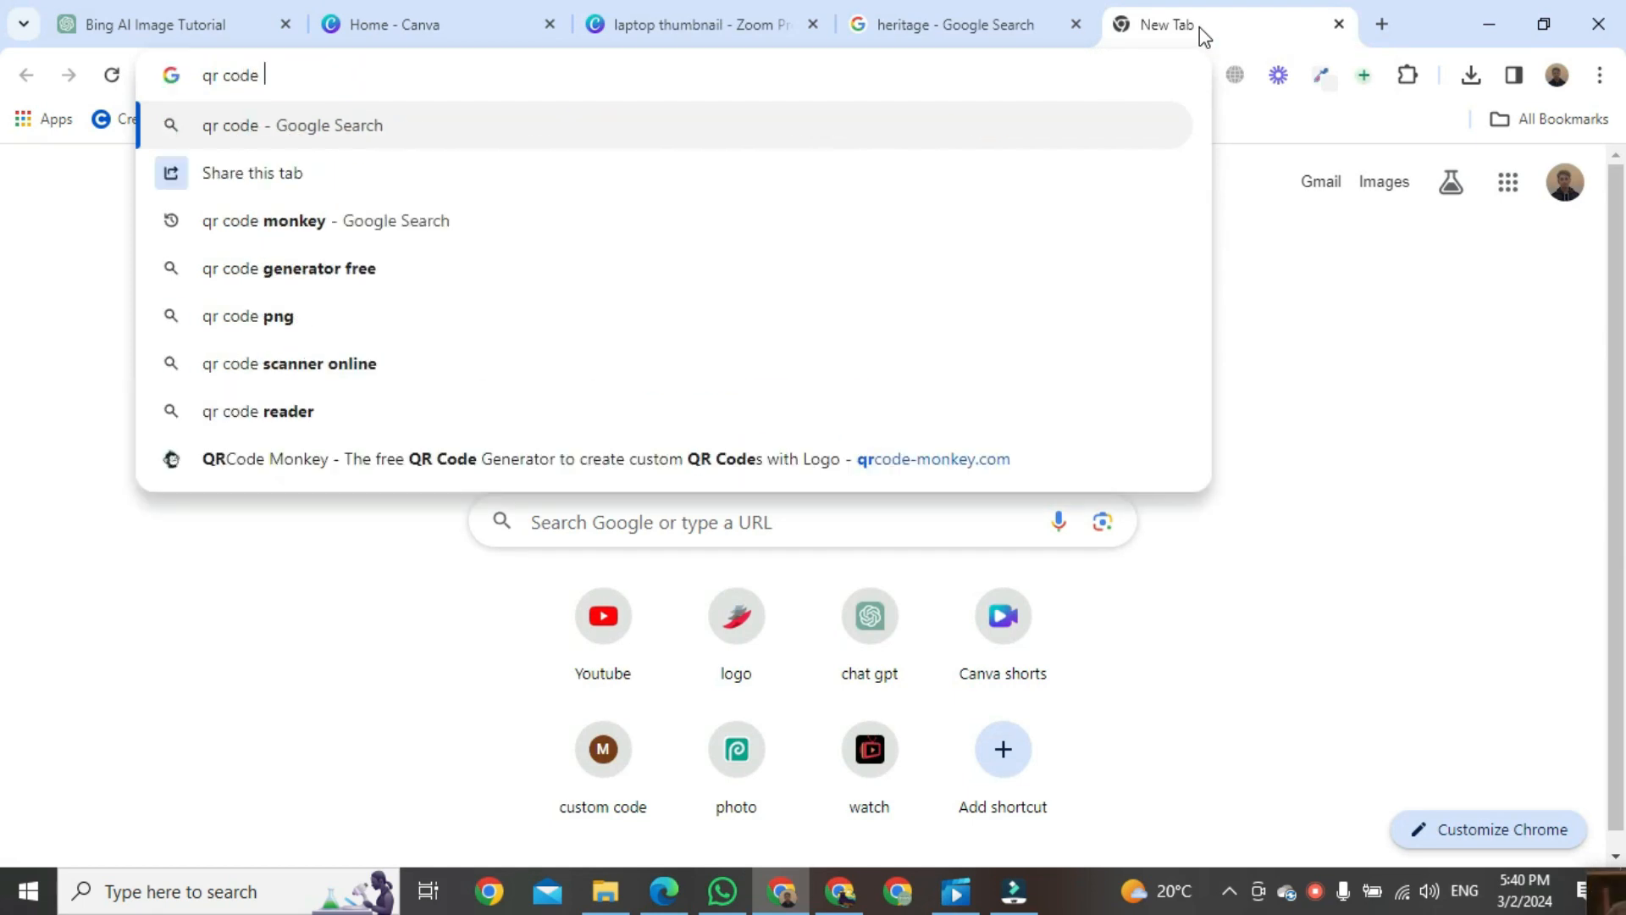
pyautogui.write('monkey')
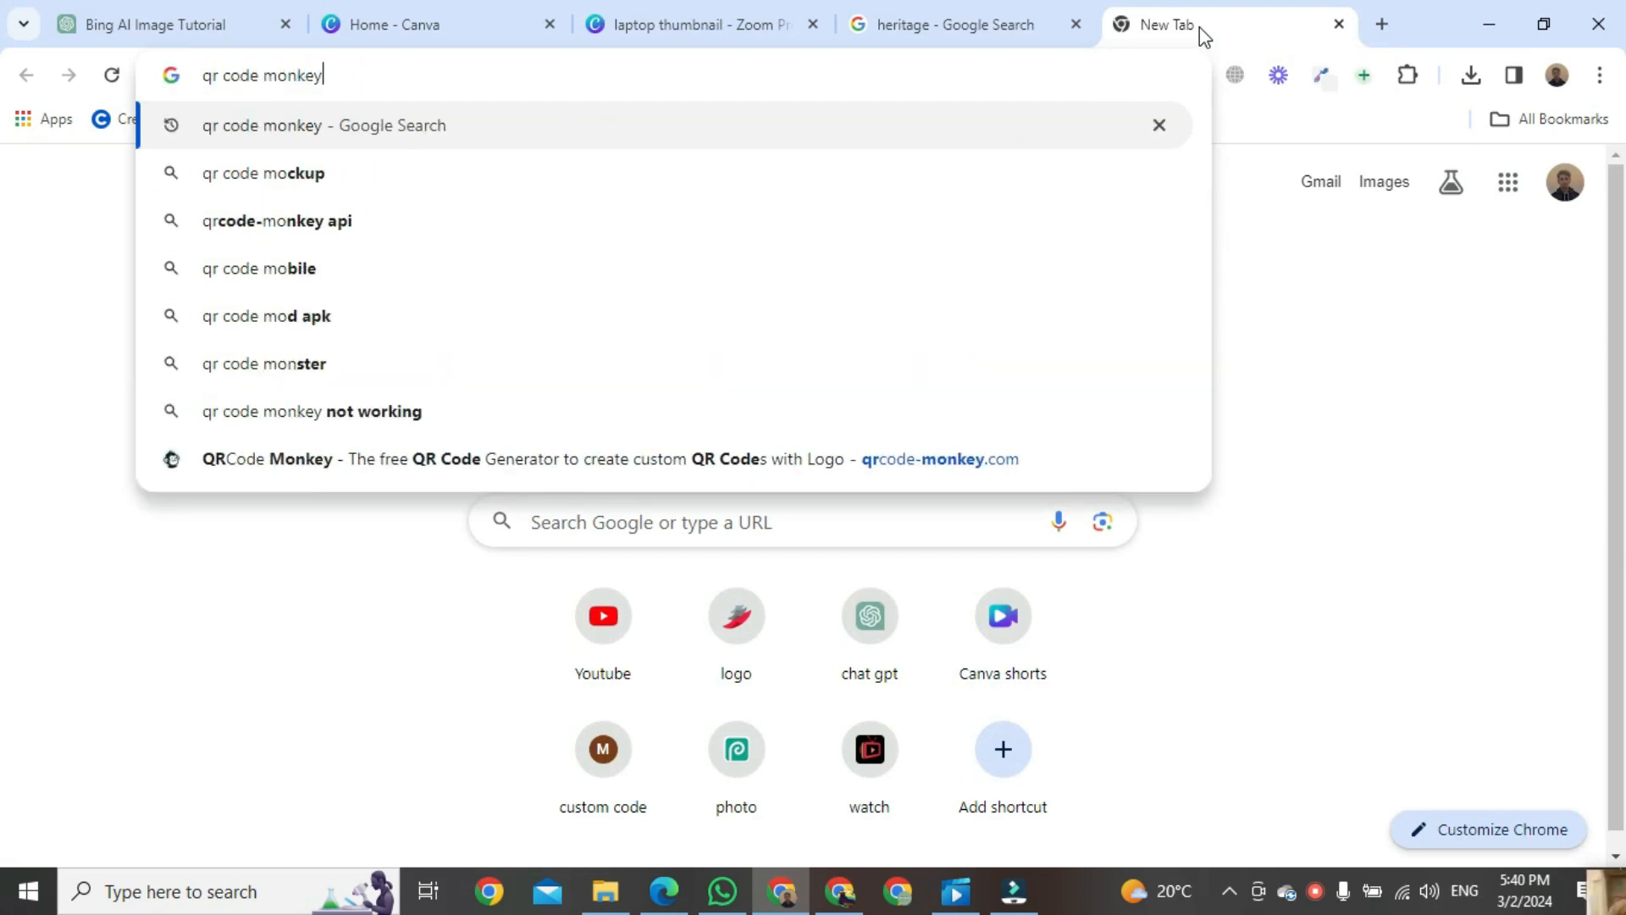
pyautogui.press('Return')
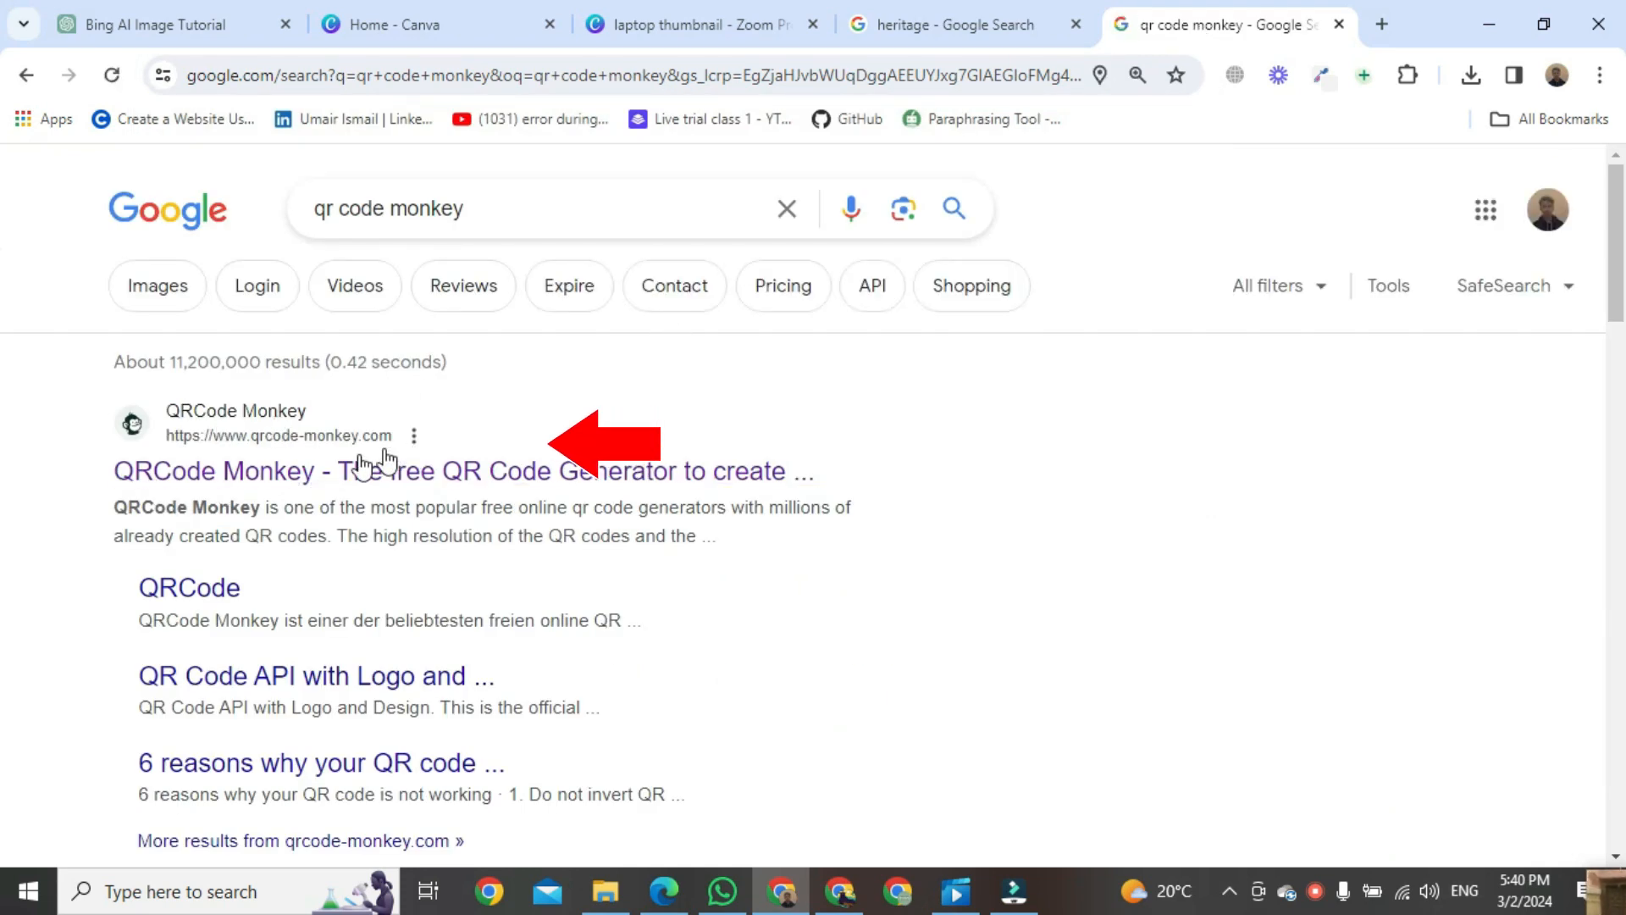
pyautogui.click(428, 466)
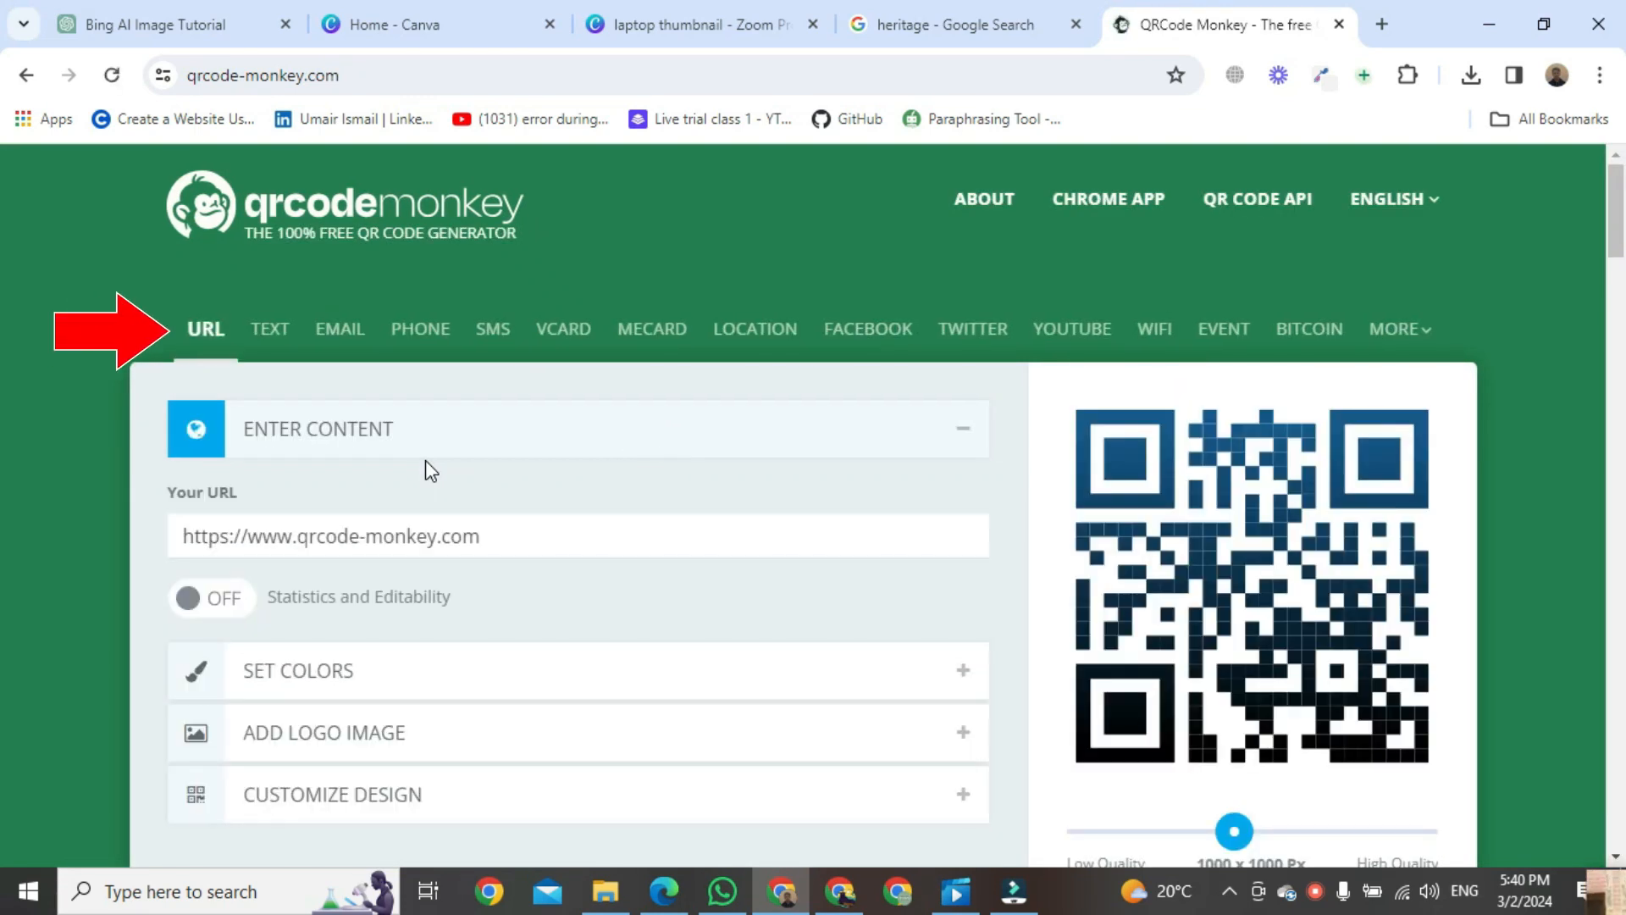
# Replace the default address in the URL-type QR code's content with the copied review link.
pyautogui.click(195, 344)
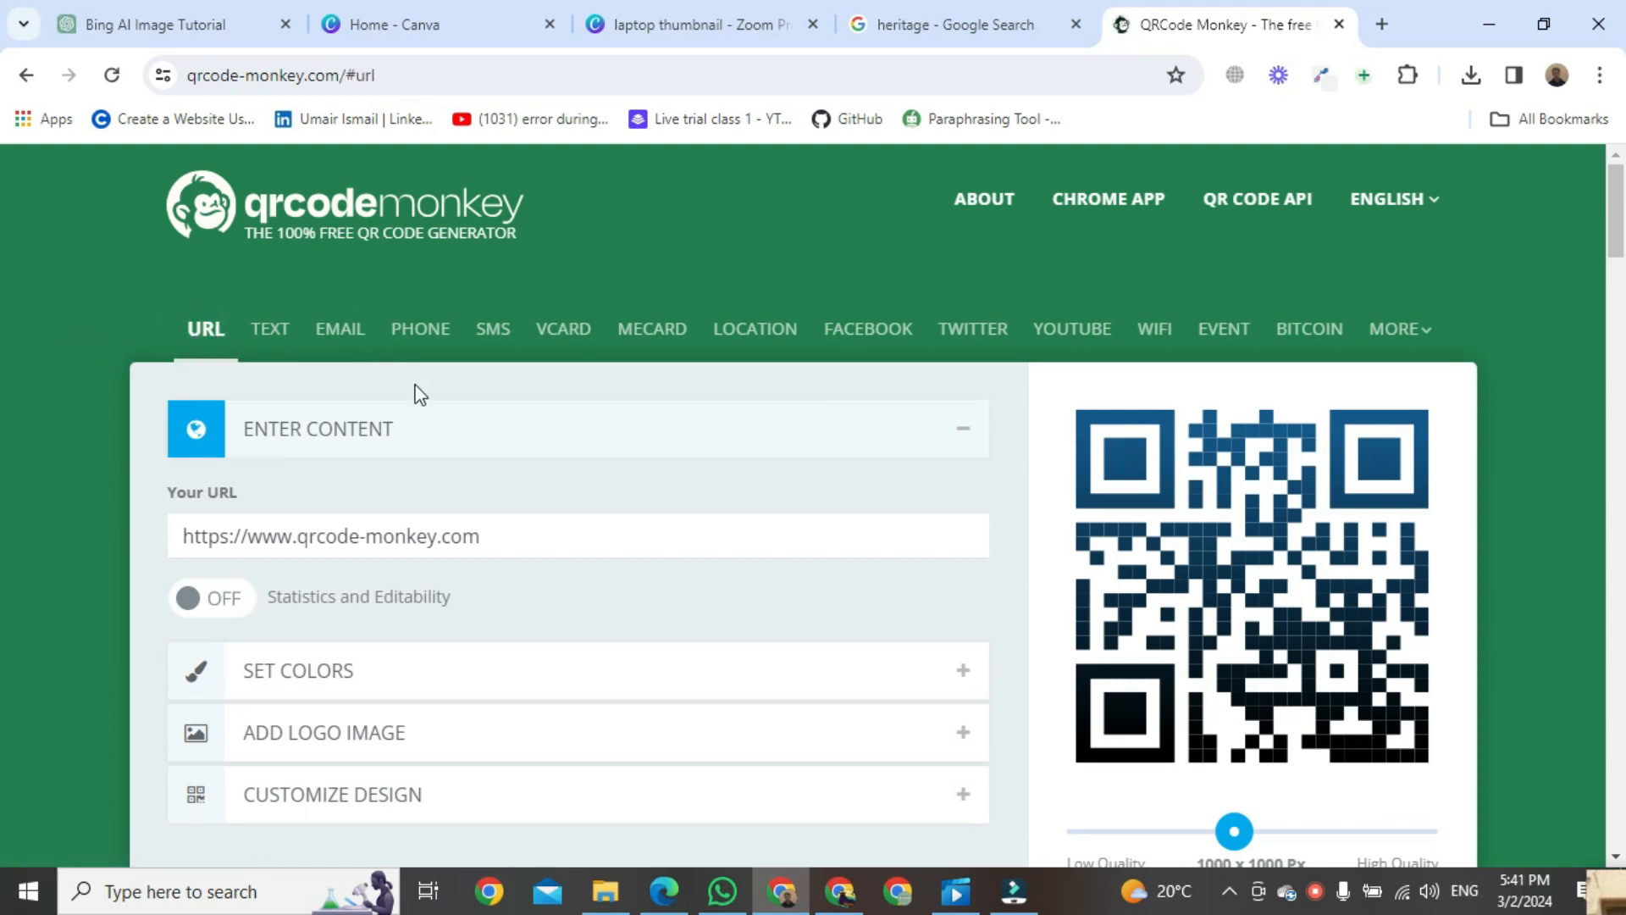
pyautogui.click(502, 536)
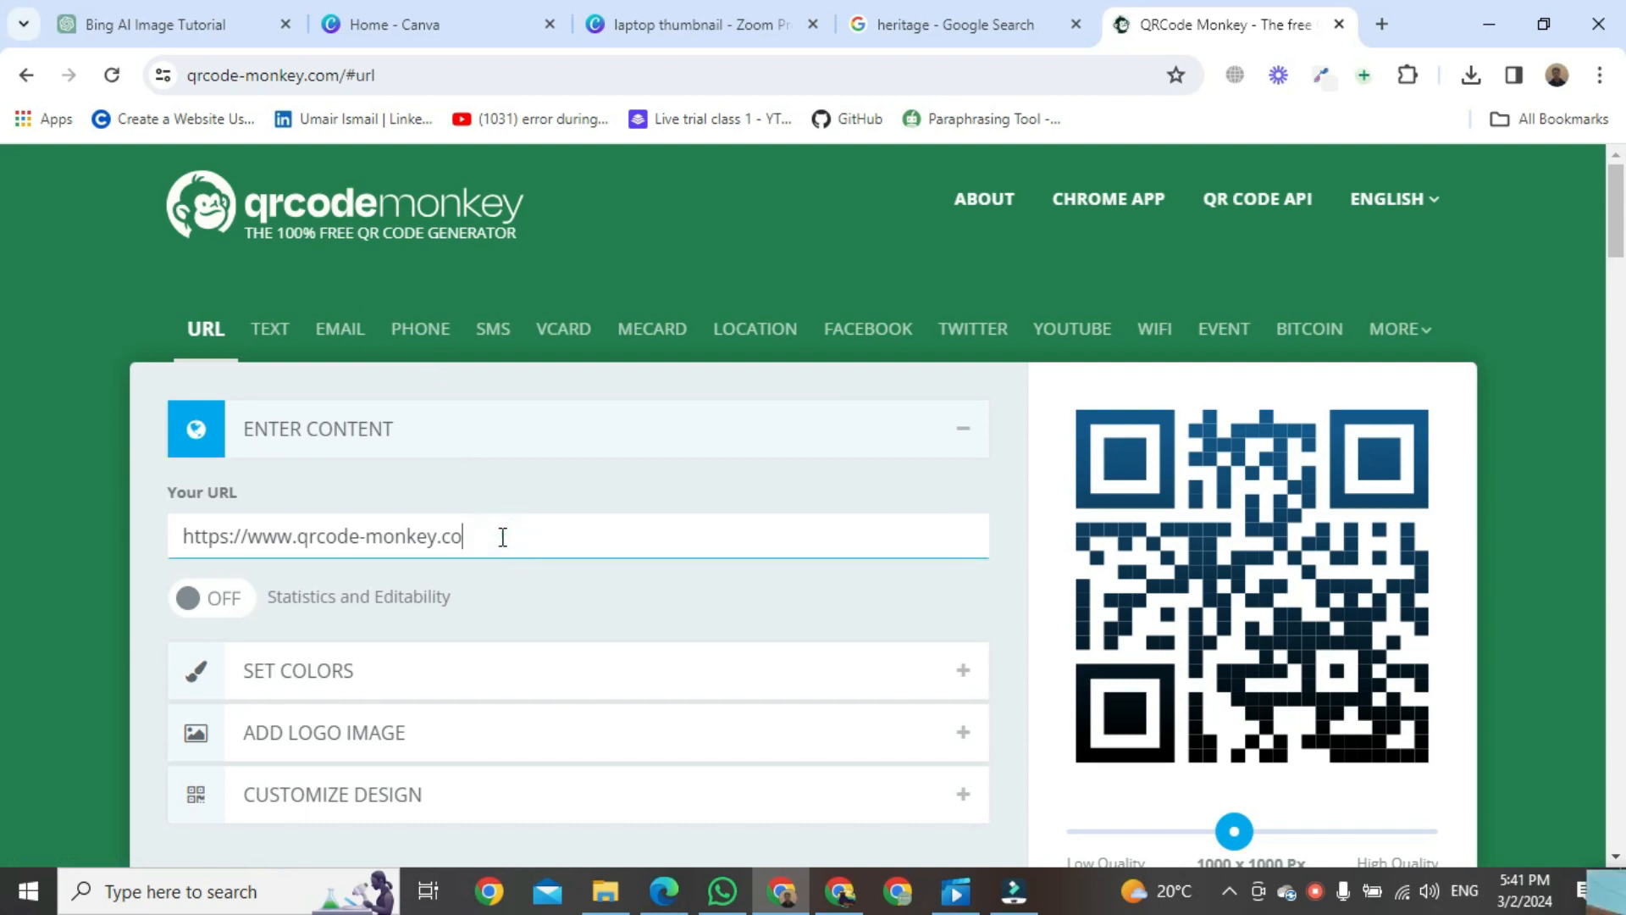
pyautogui.press('BackSpace')
pyautogui.press('BackSpace')
pyautogui.press('BackSpace')
pyautogui.press('BackSpace')
pyautogui.press('BackSpace')
pyautogui.press('BackSpace')
pyautogui.press('BackSpace')
pyautogui.press('BackSpace')
pyautogui.press('BackSpace')
pyautogui.press('BackSpace')
pyautogui.press('BackSpace')
pyautogui.press('BackSpace')
pyautogui.press('BackSpace')
pyautogui.press('BackSpace')
pyautogui.press('BackSpace')
pyautogui.press('BackSpace')
pyautogui.press('BackSpace')
pyautogui.press('BackSpace')
pyautogui.press('BackSpace')
pyautogui.press('BackSpace')
pyautogui.hotkey('ctrl', 'v')
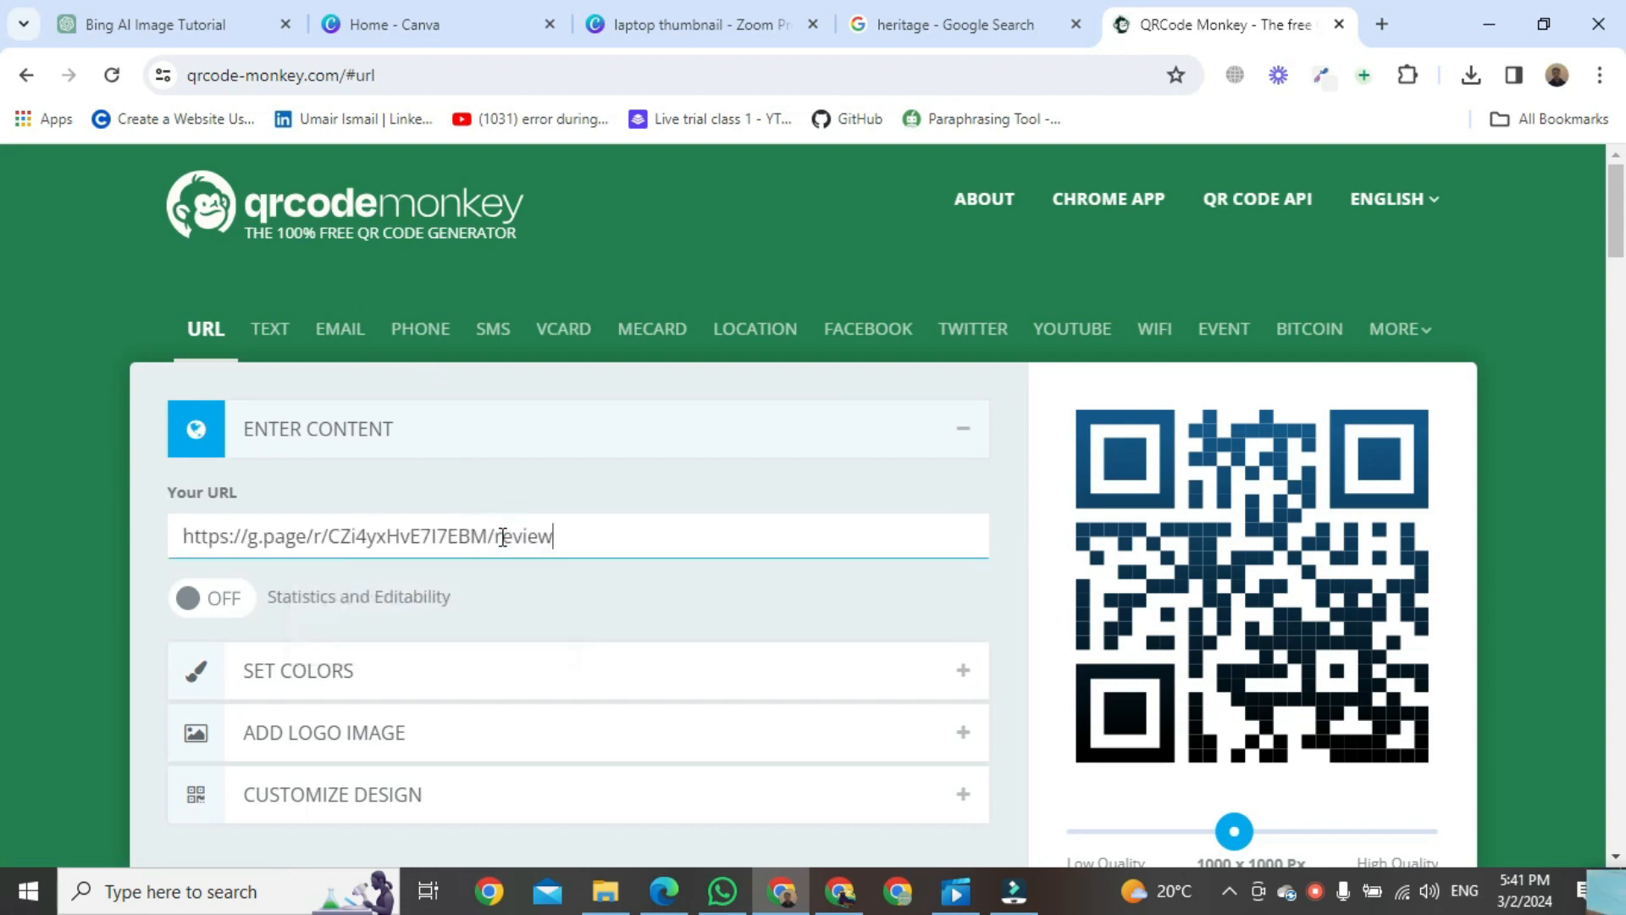
# Set the QR code's single foreground color to red #AA1313.
pyautogui.scroll(-3, 1006, 642)
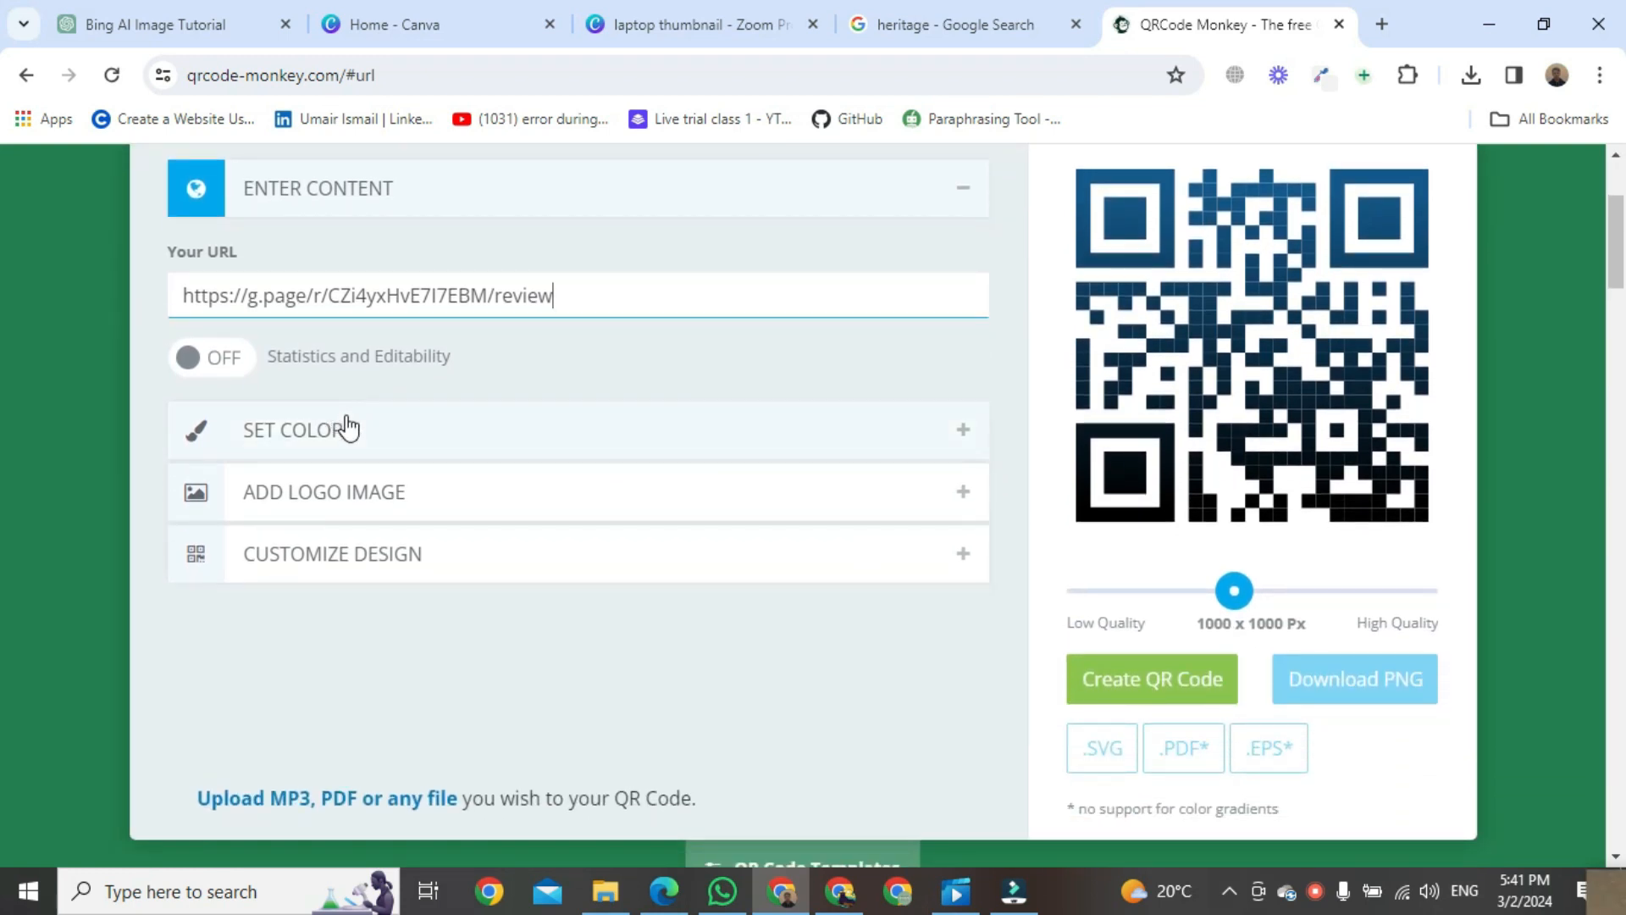
pyautogui.click(428, 430)
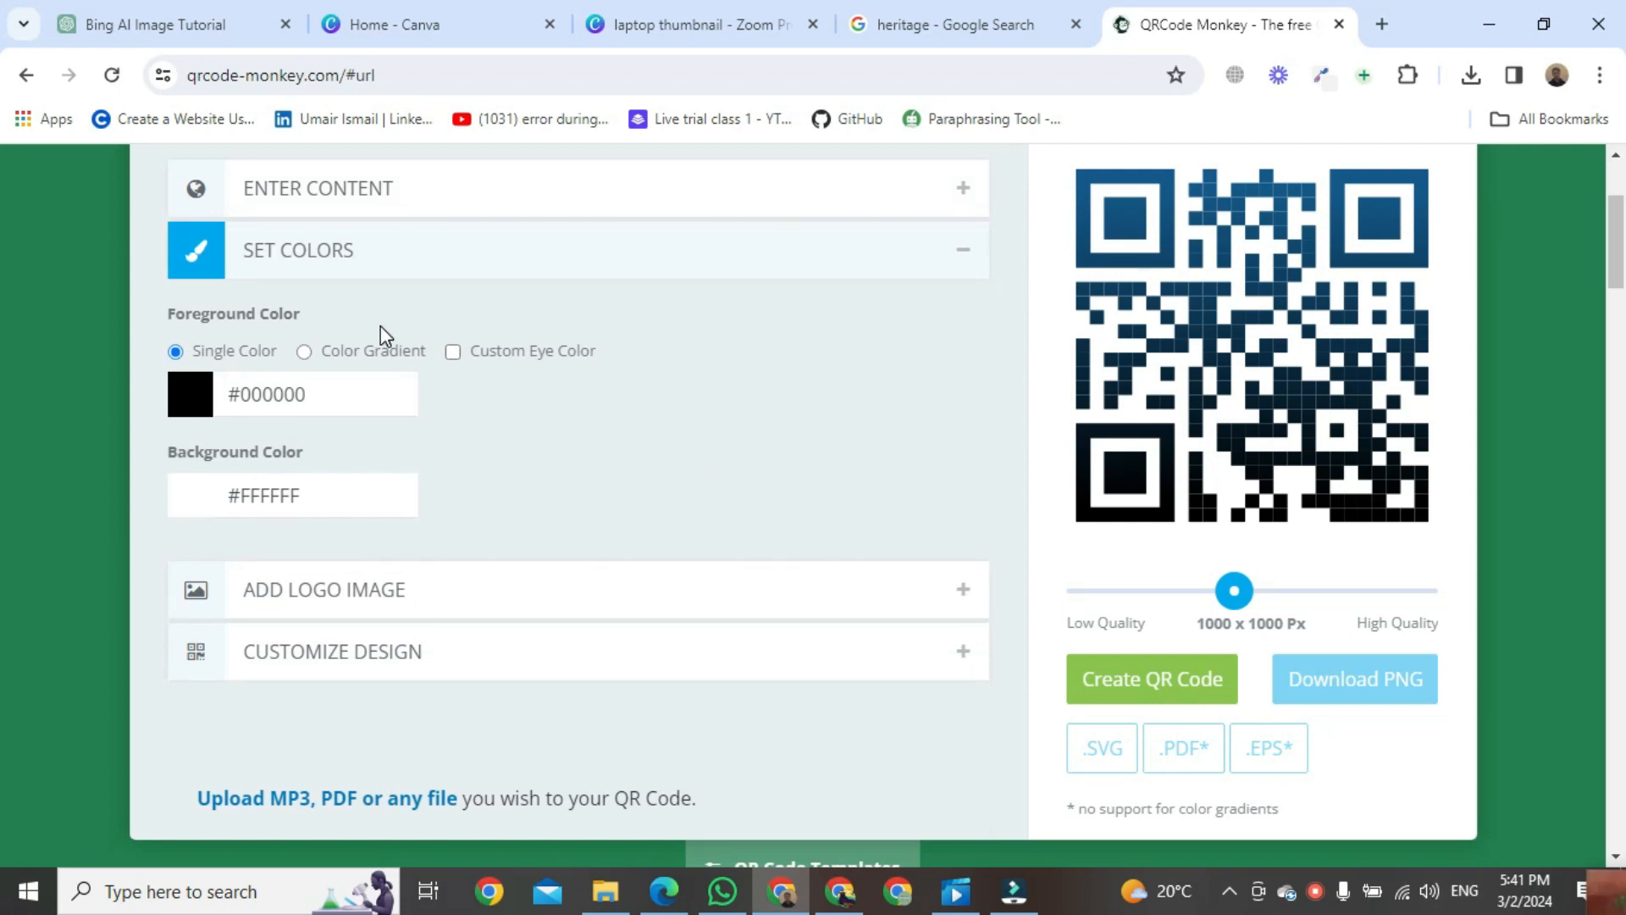
pyautogui.click(205, 402)
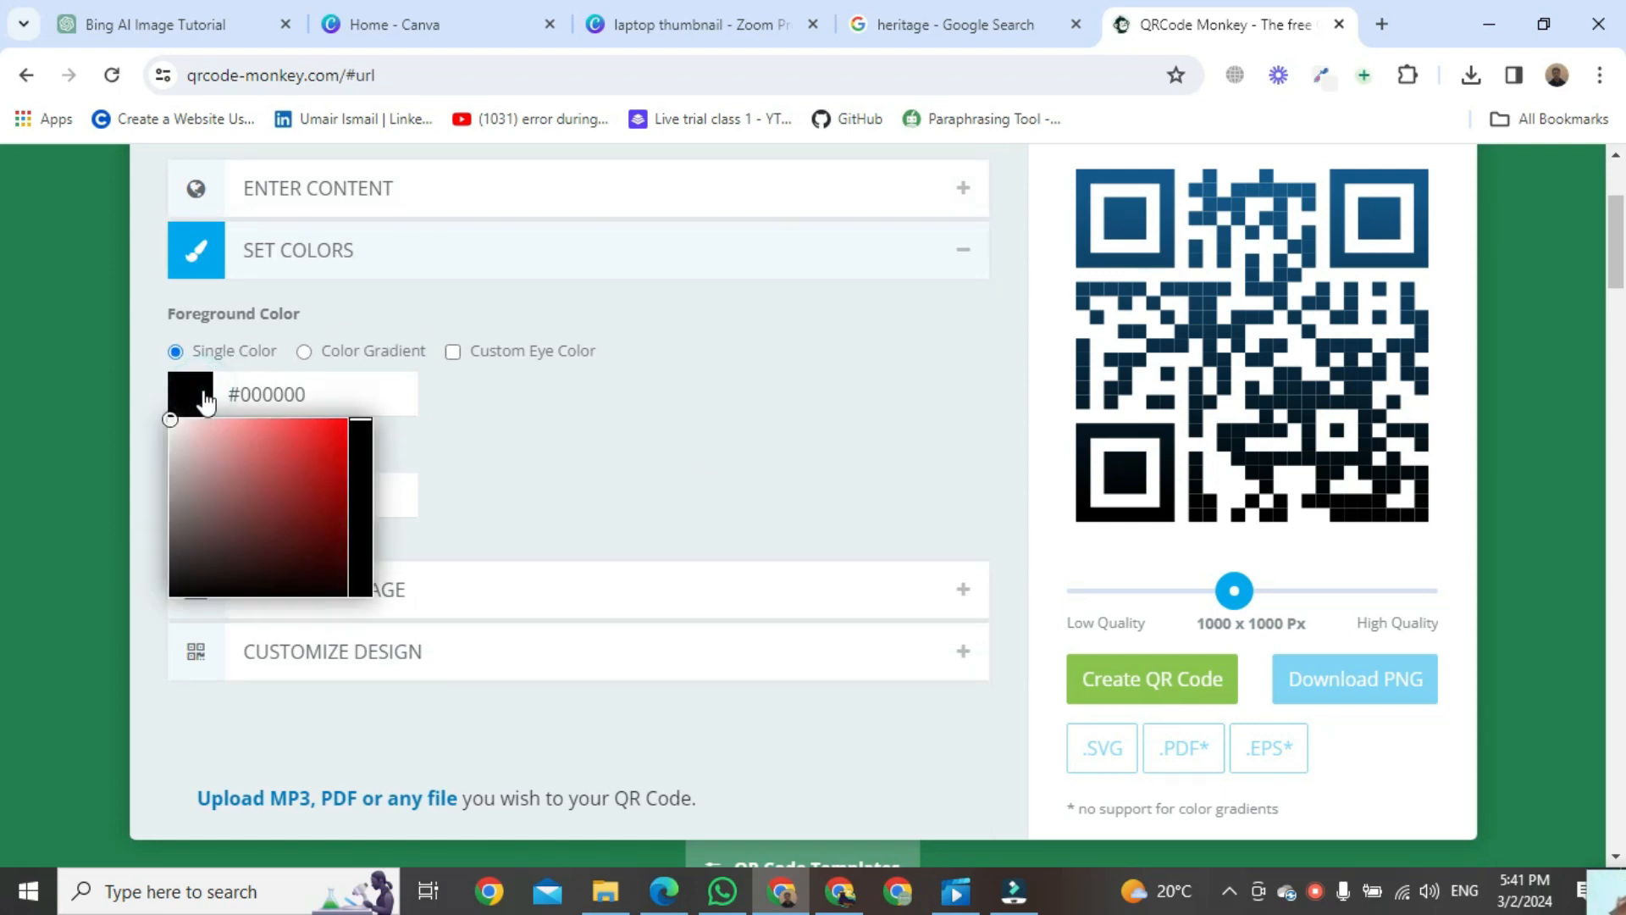
pyautogui.click(327, 478)
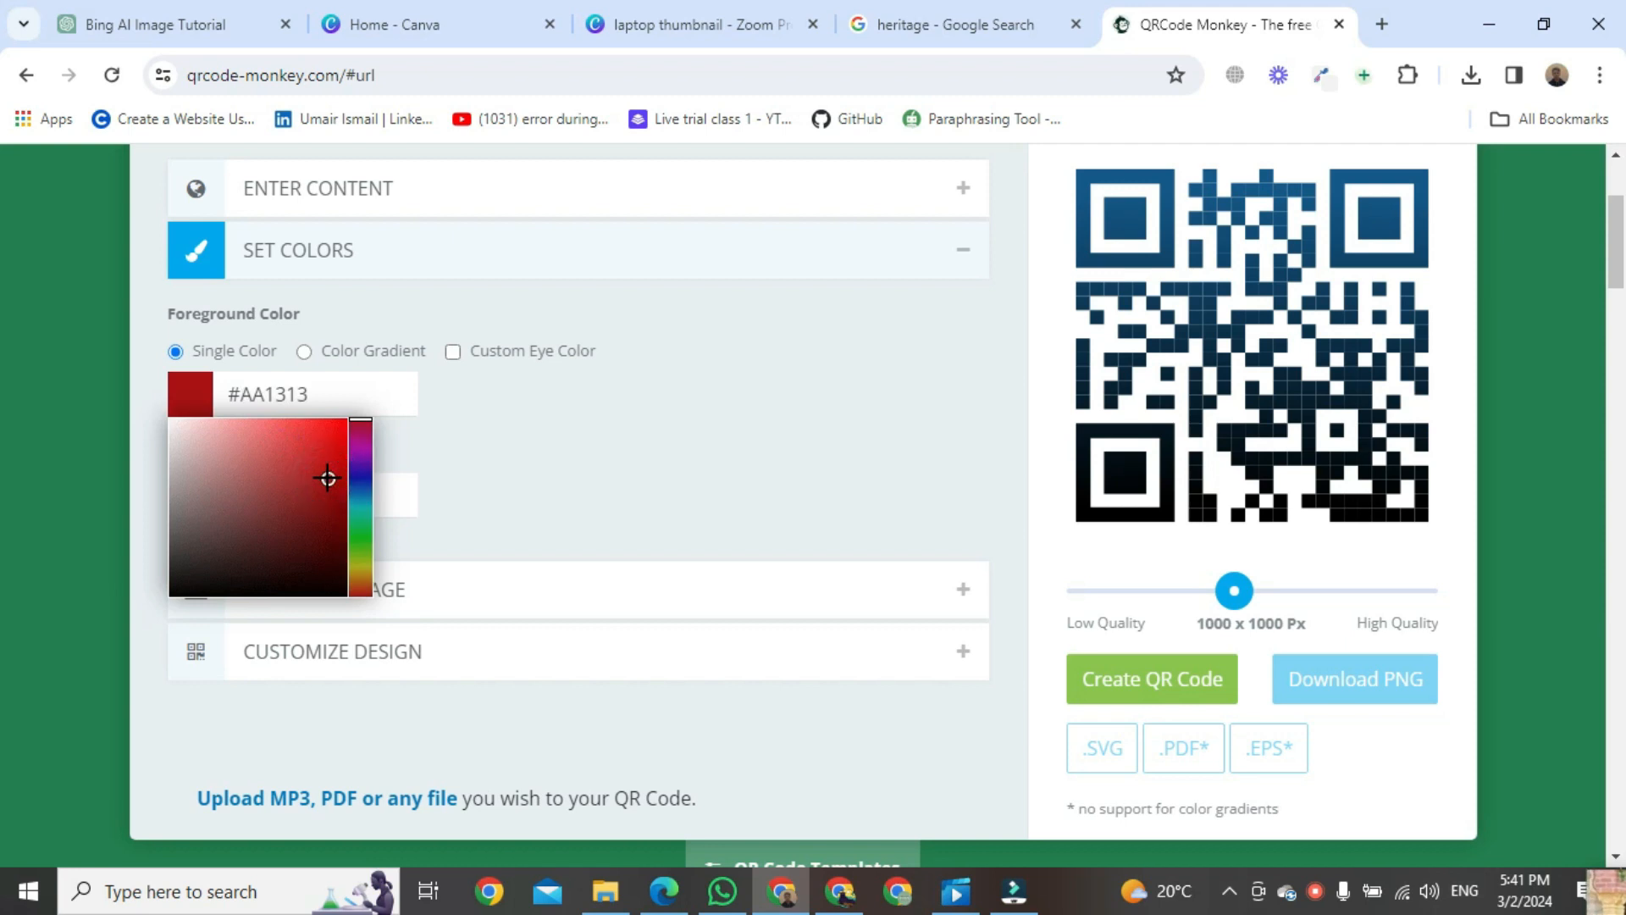
pyautogui.click(554, 383)
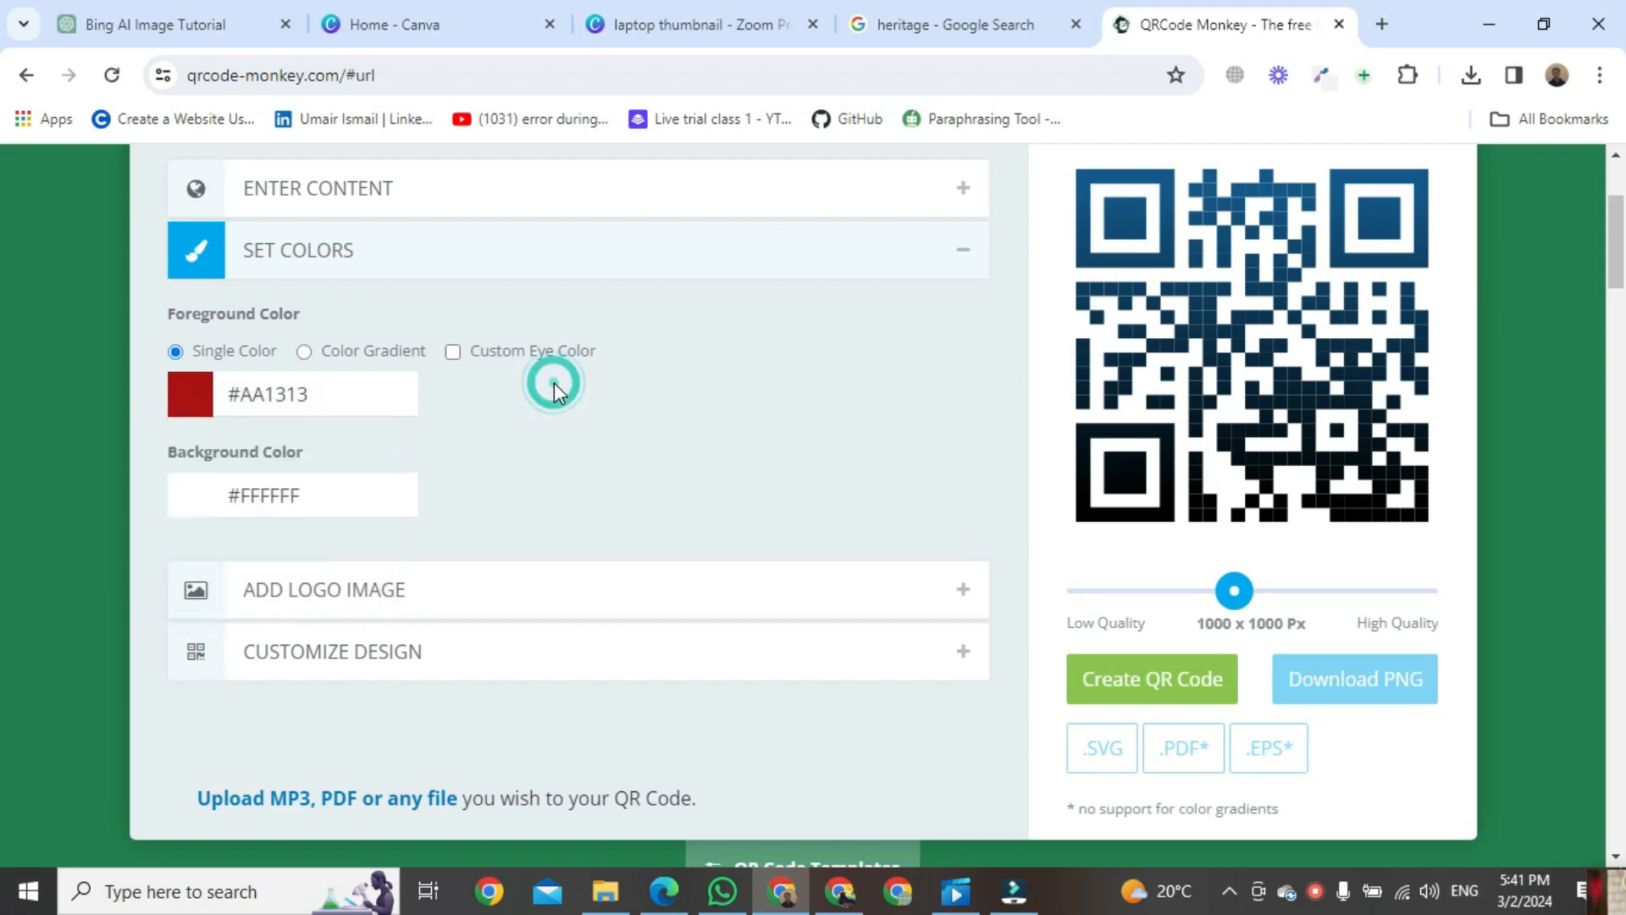
# Switch the foreground to a color gradient, set its second color to #0E1B24, and swap the two gradient colors.
pyautogui.click(337, 356)
pyautogui.click(477, 398)
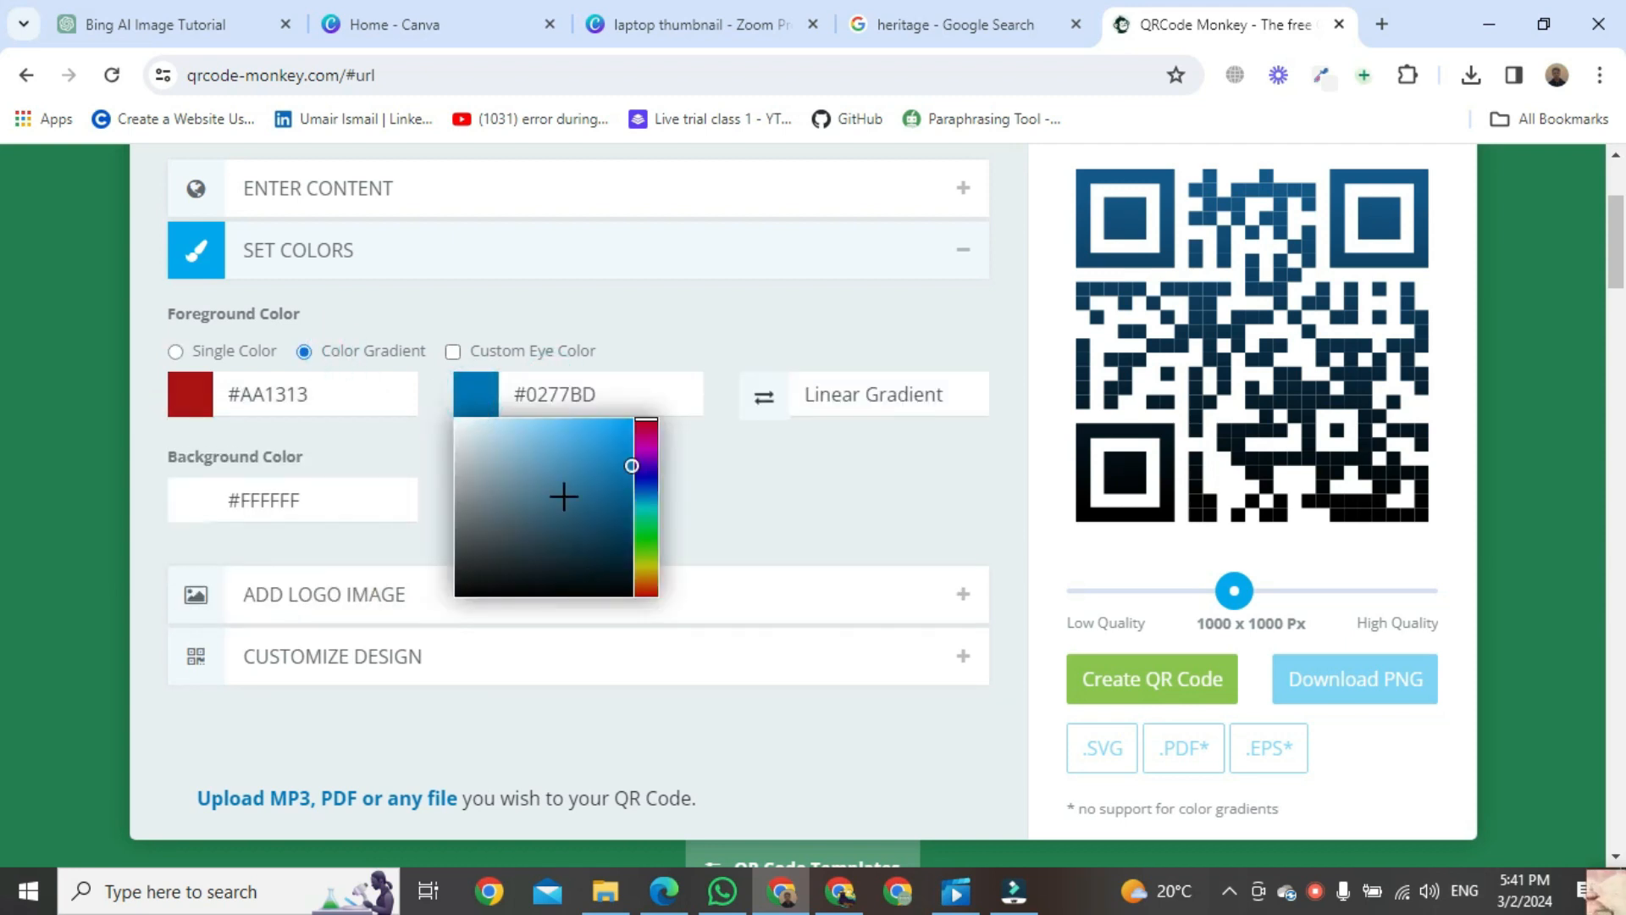
pyautogui.click(563, 573)
pyautogui.click(789, 470)
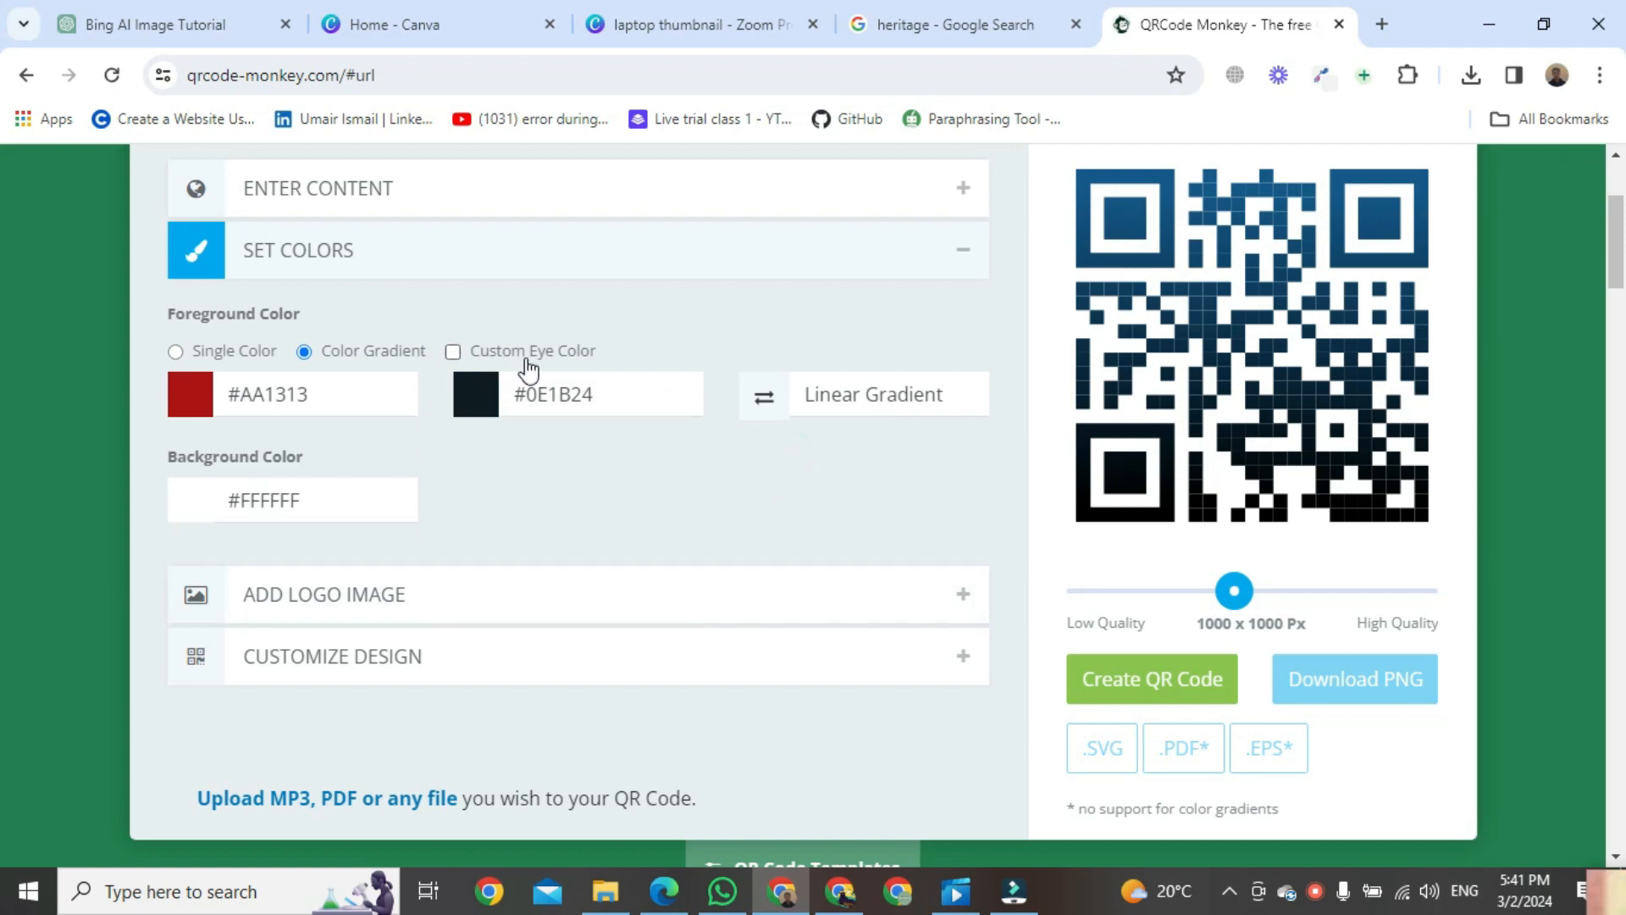
pyautogui.click(759, 397)
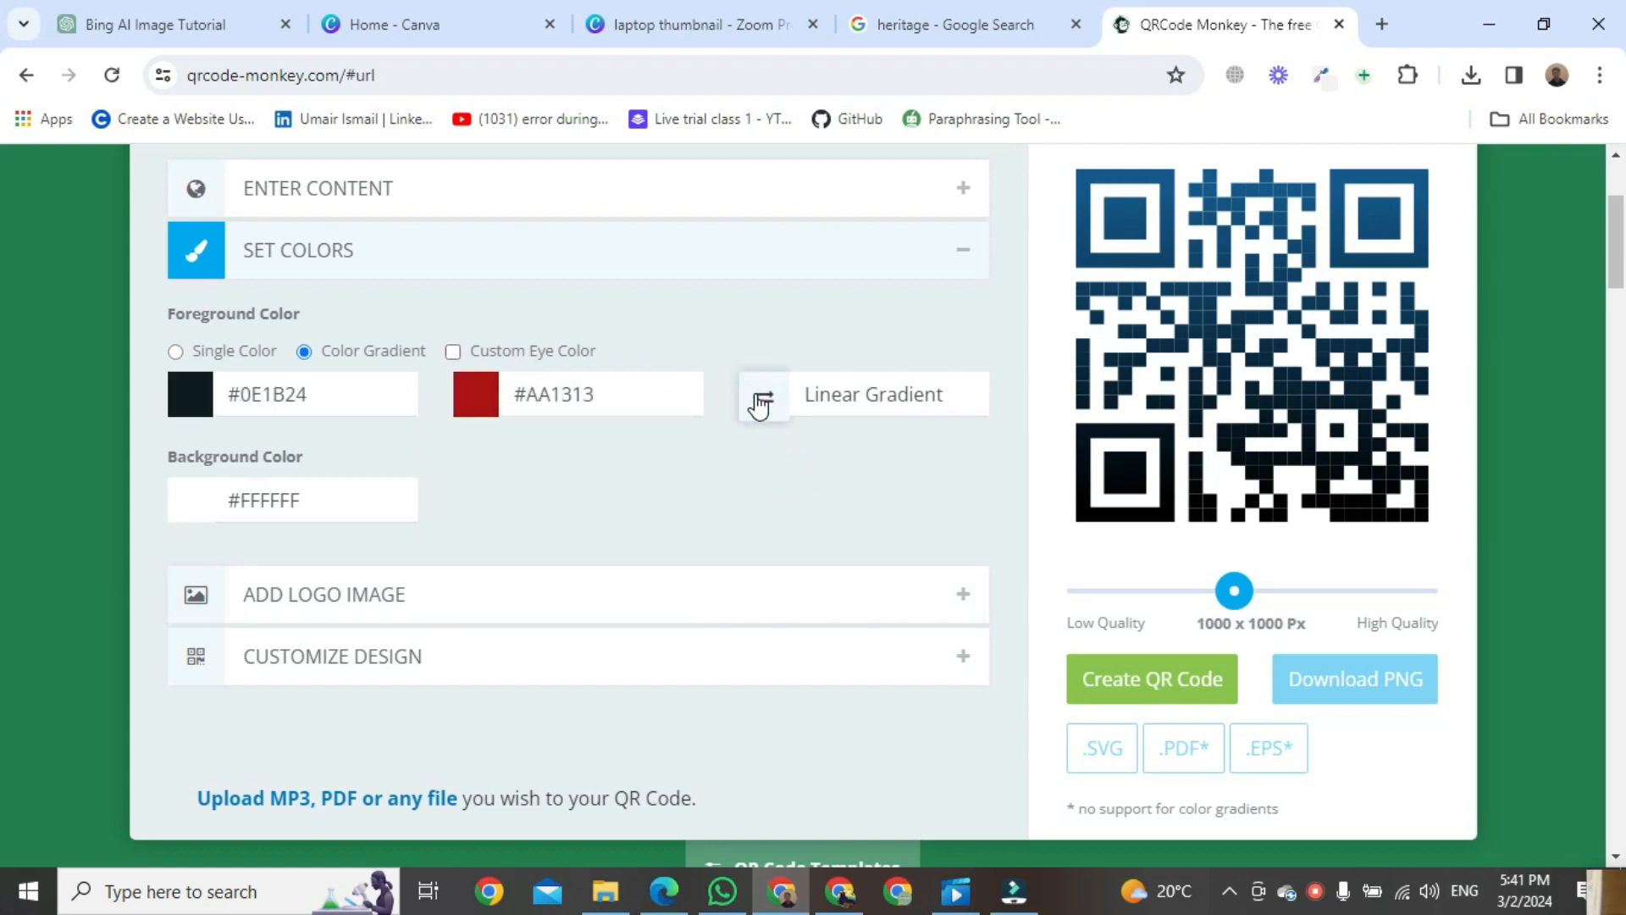
# Enable a custom eye color and set its two gradient colors to #2C7BA8 and #30A8C0.
pyautogui.click(495, 361)
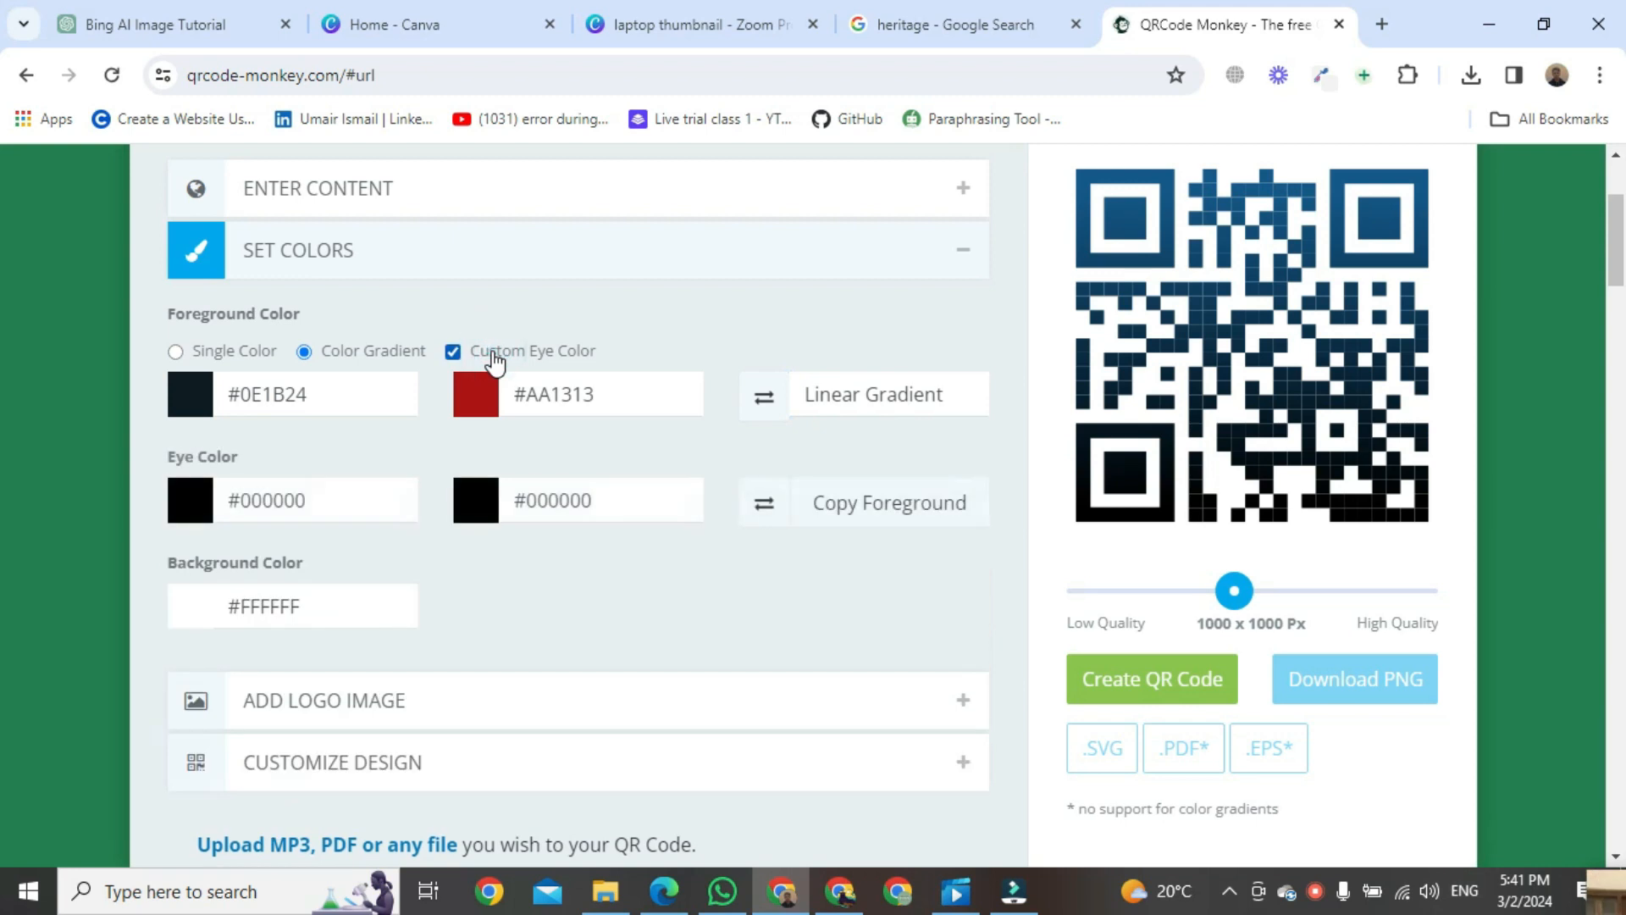
pyautogui.click(191, 512)
pyautogui.click(311, 559)
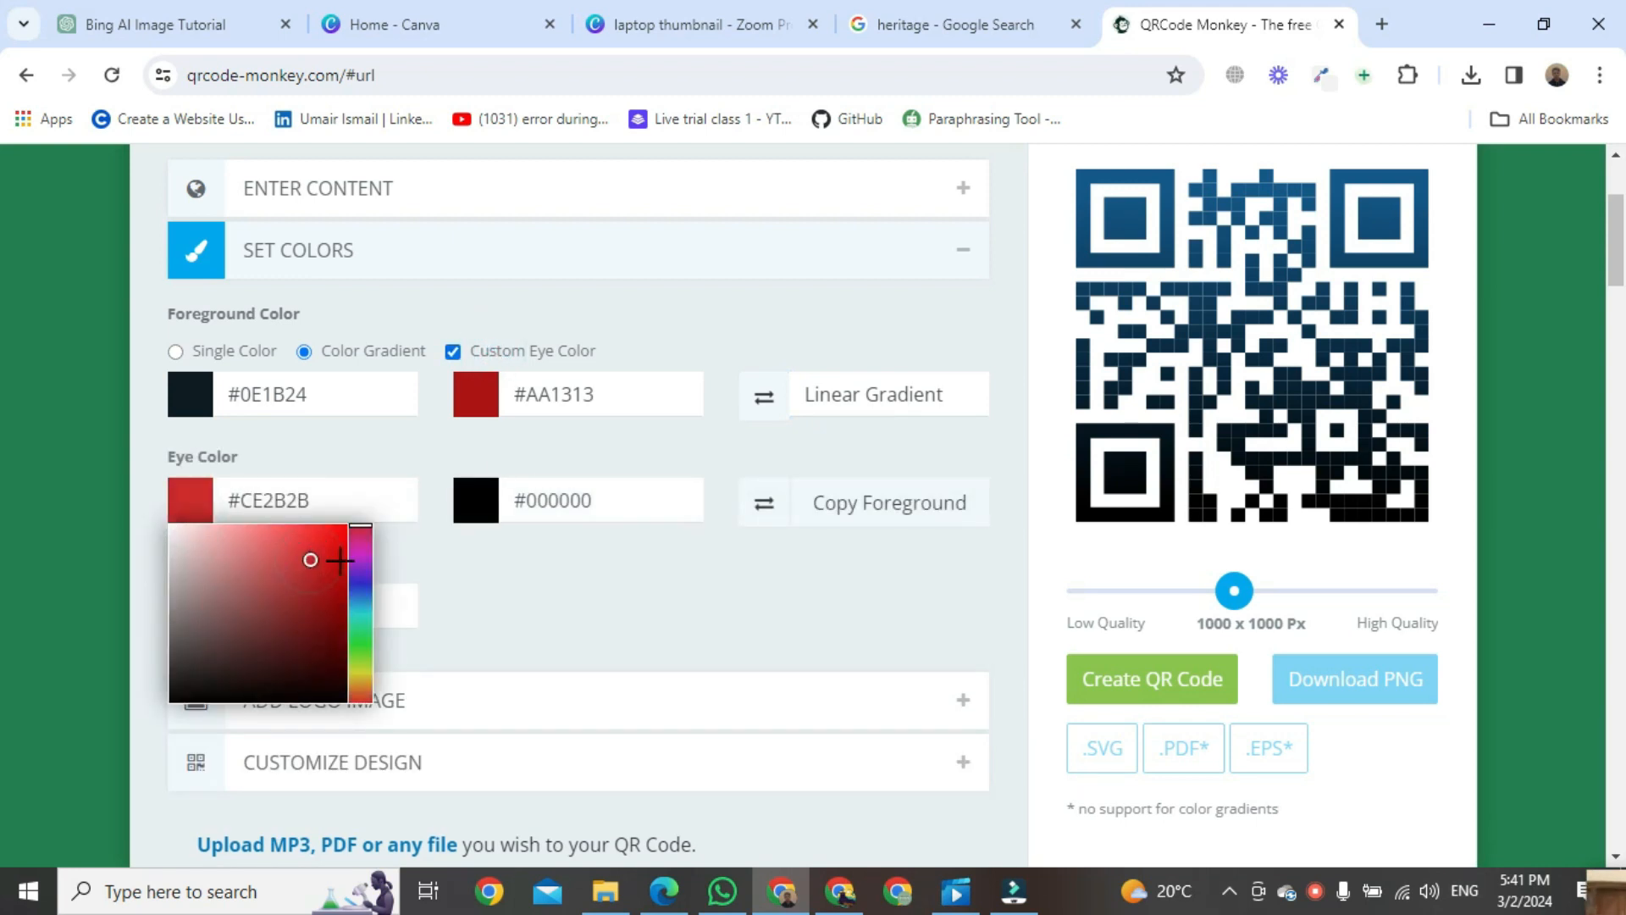
pyautogui.click(358, 603)
pyautogui.click(300, 585)
pyautogui.click(474, 500)
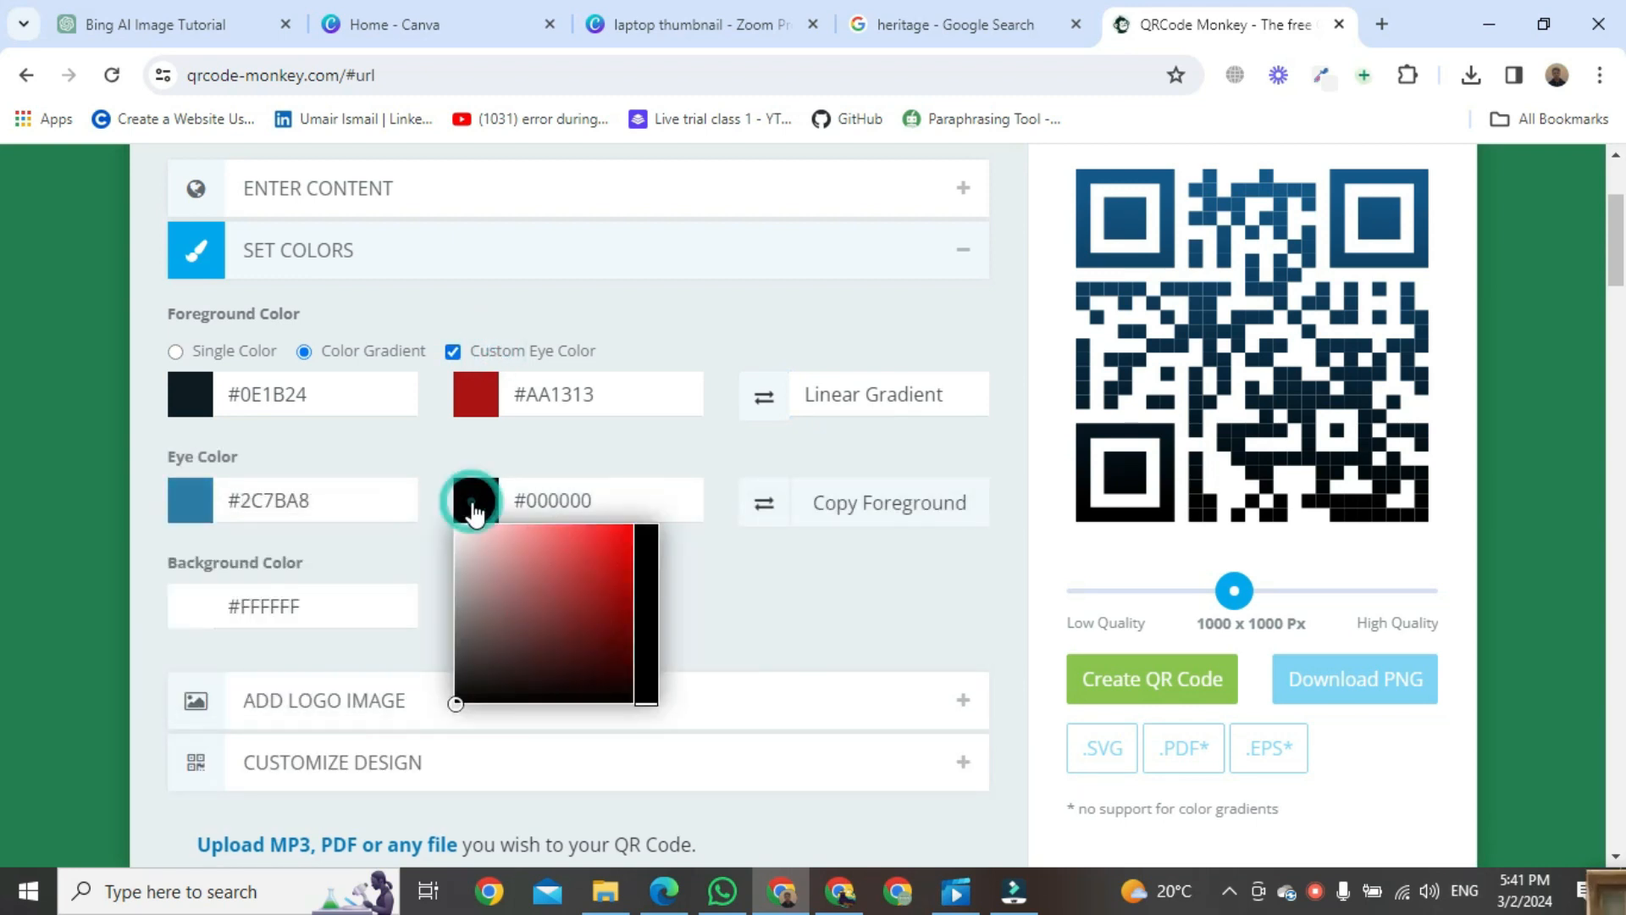
pyautogui.click(646, 609)
pyautogui.click(588, 569)
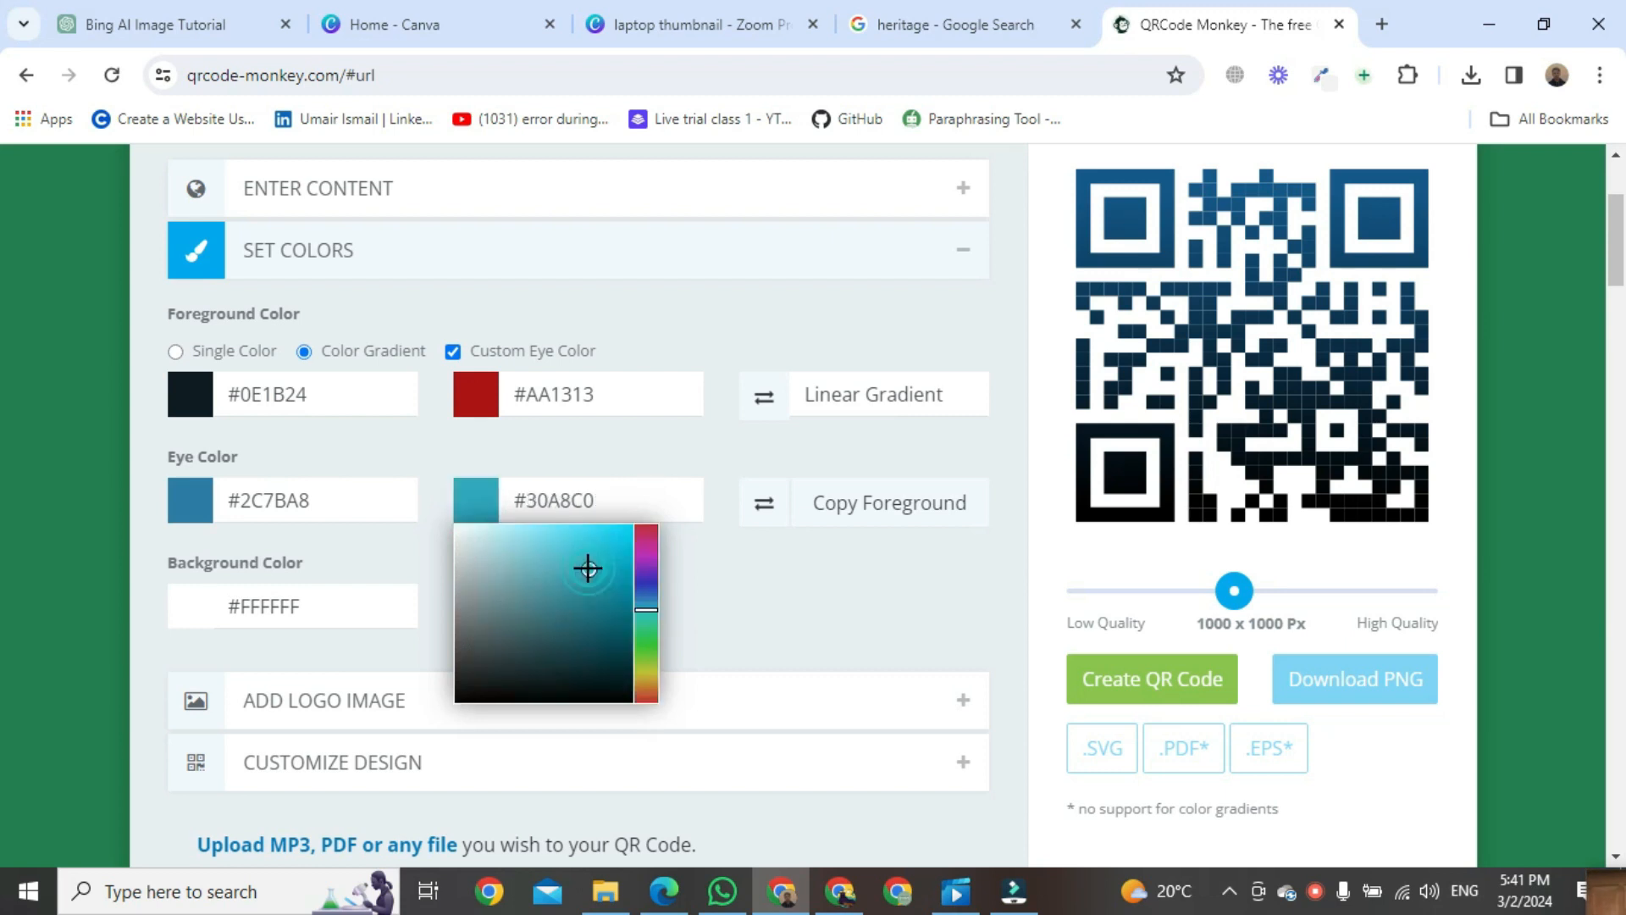
pyautogui.click(725, 569)
# Copy the foreground colors to the eye colors and swap them to run from #AA1313 to #0E1B24.
pyautogui.click(855, 515)
pyautogui.click(755, 507)
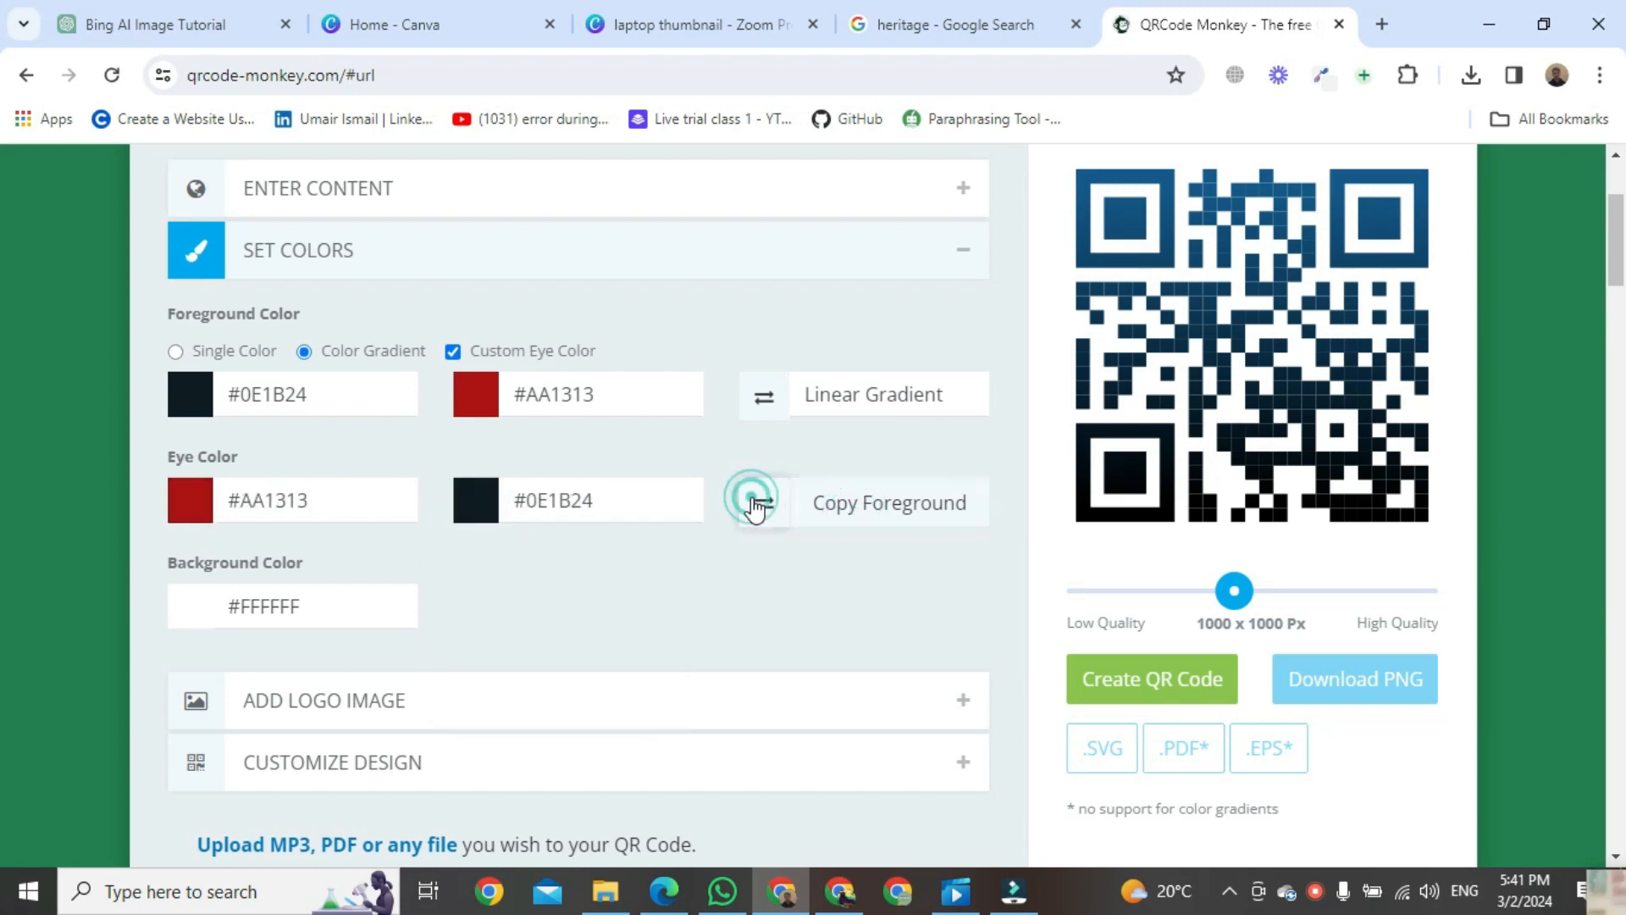
# Set the QR code's background color to blue #3937C6.
pyautogui.click(309, 608)
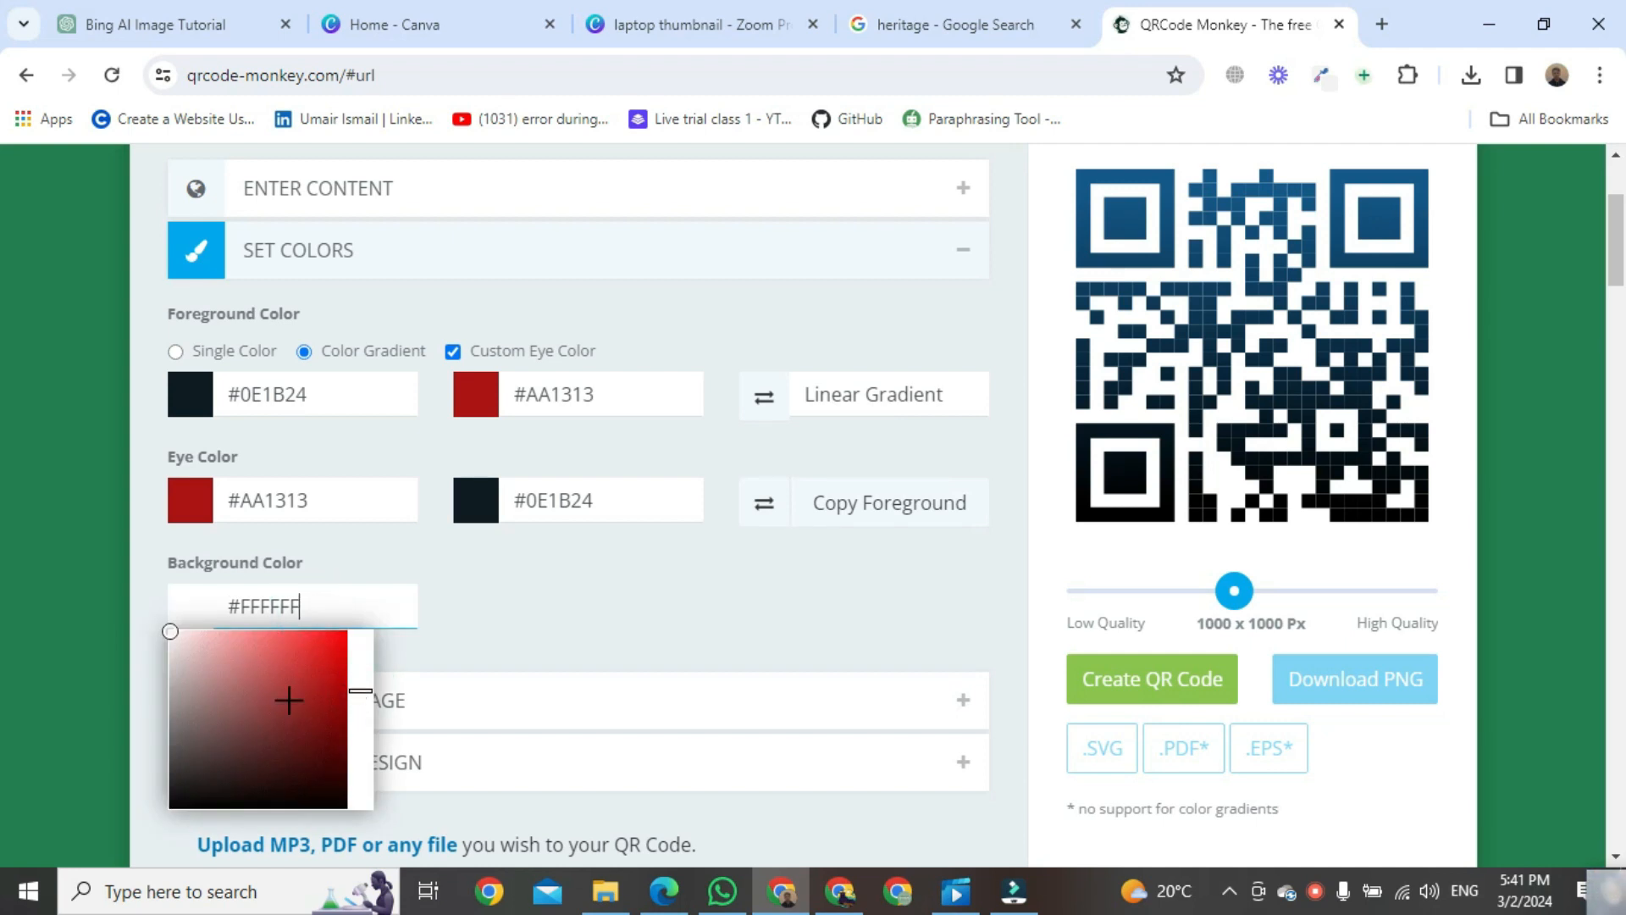
pyautogui.click(298, 670)
pyautogui.click(618, 633)
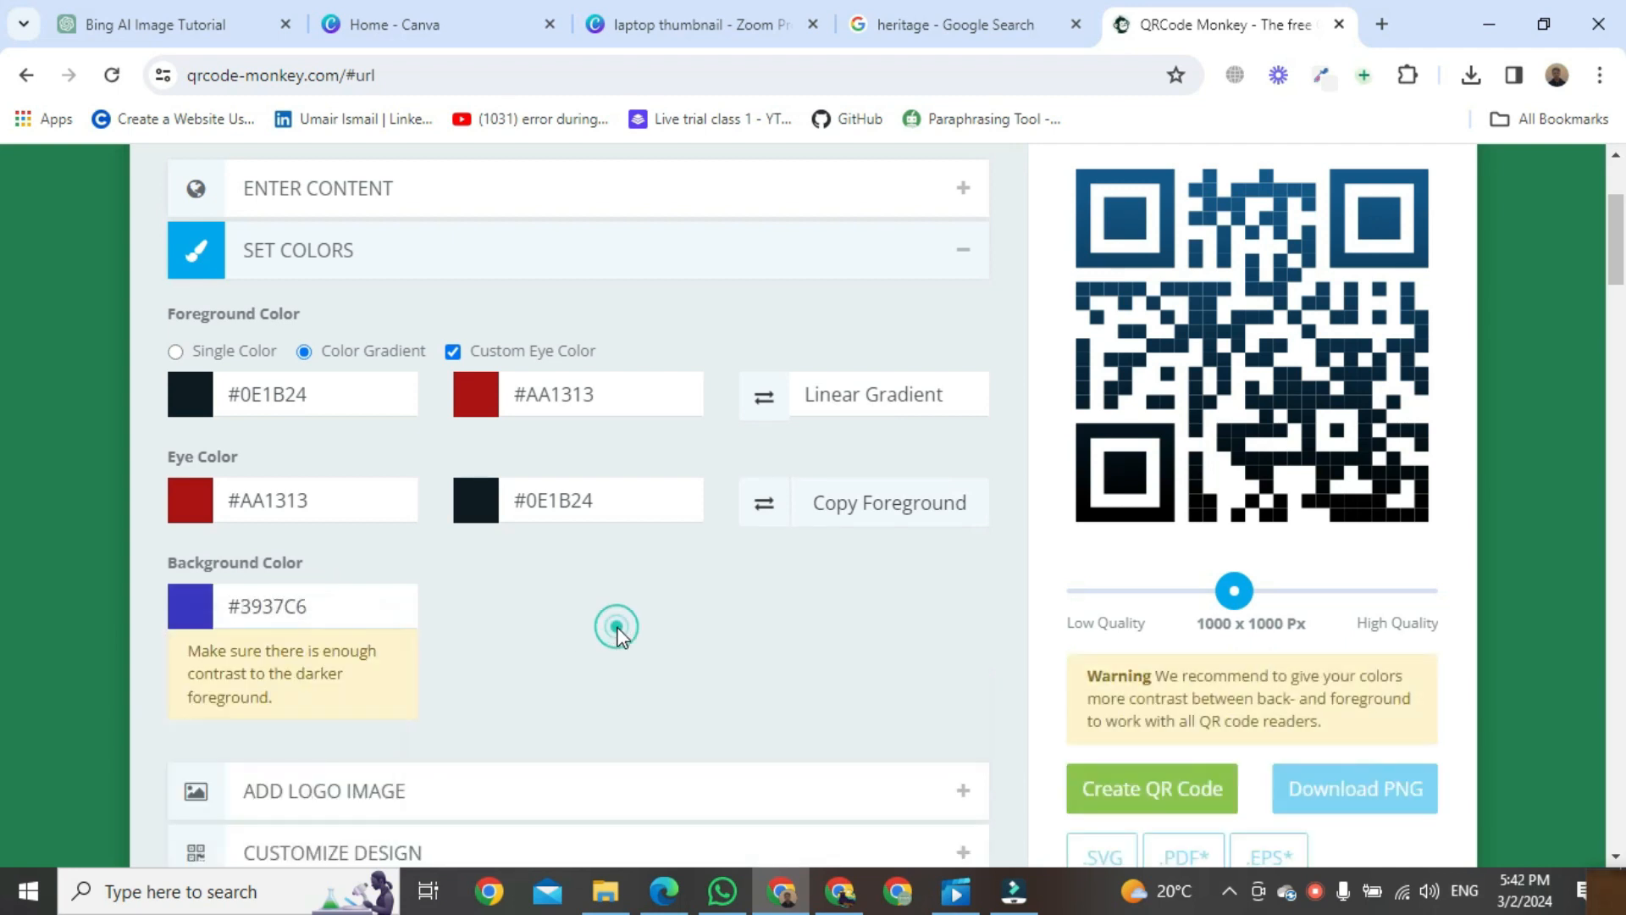
# Add the Google+ icon from the logo gallery as the QR code's logo image.
pyautogui.scroll(-5, 623, 638)
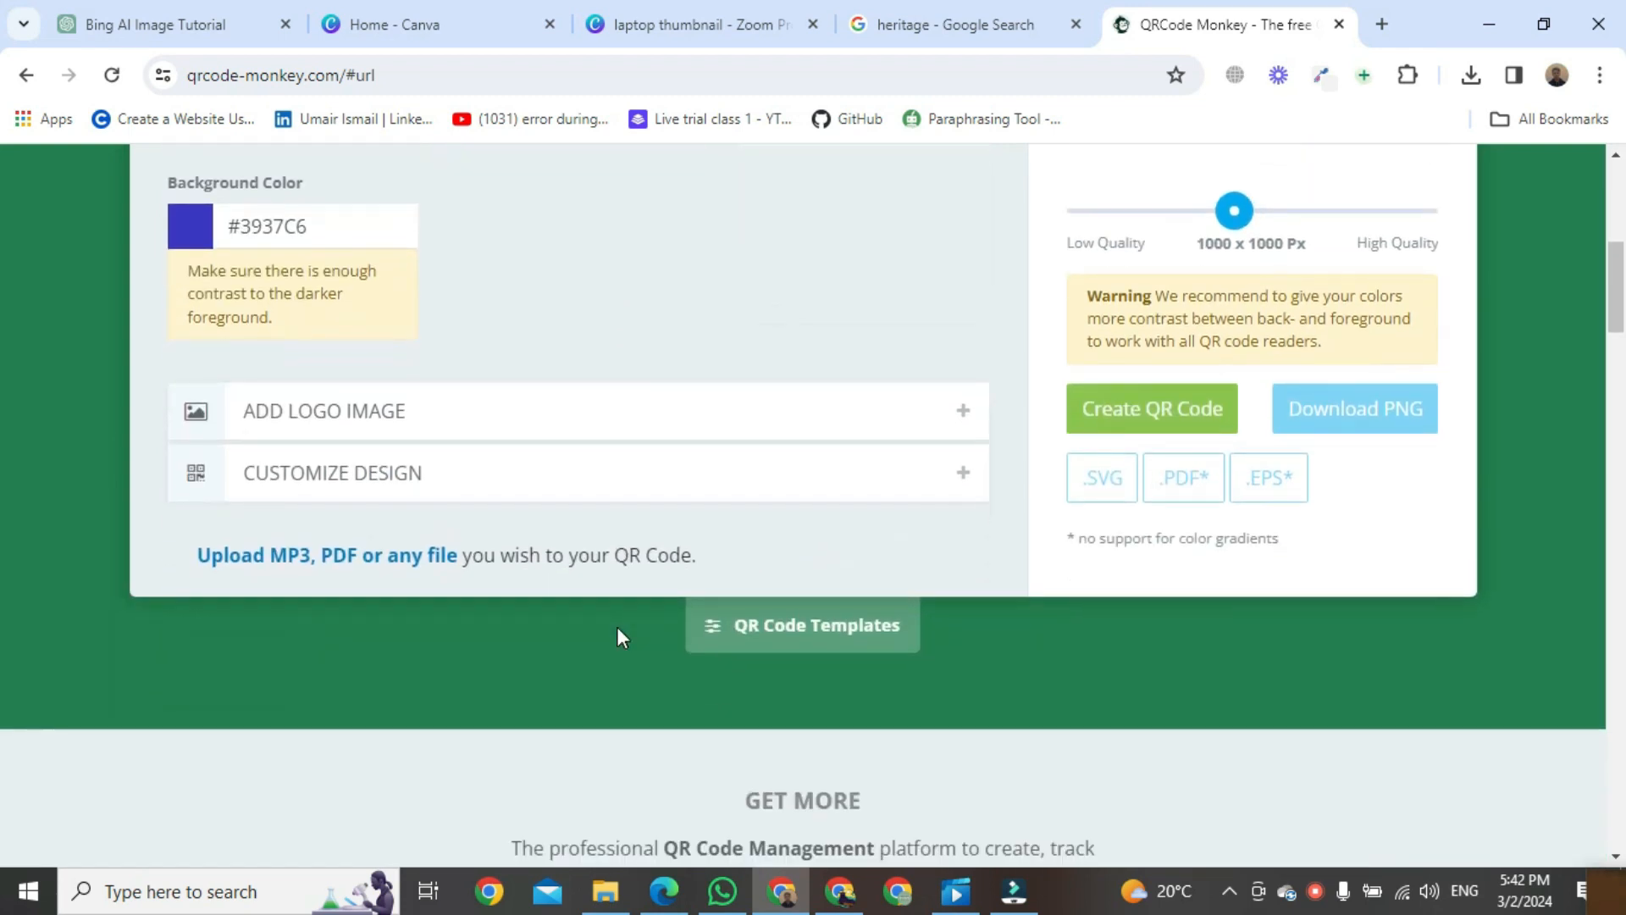
pyautogui.click(667, 413)
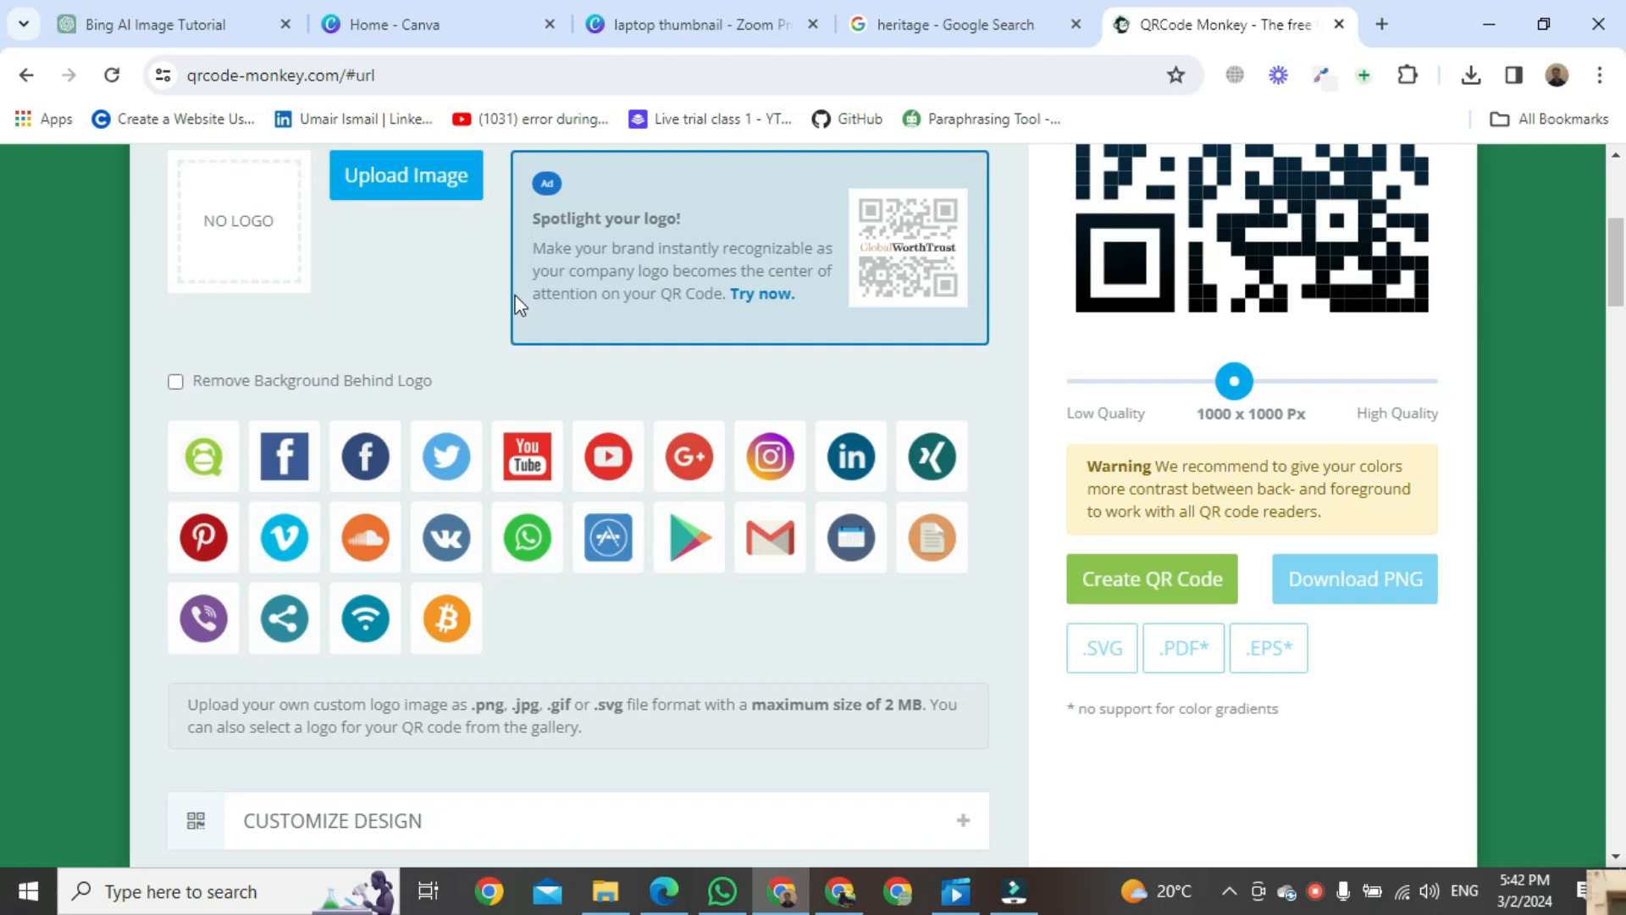
pyautogui.click(697, 472)
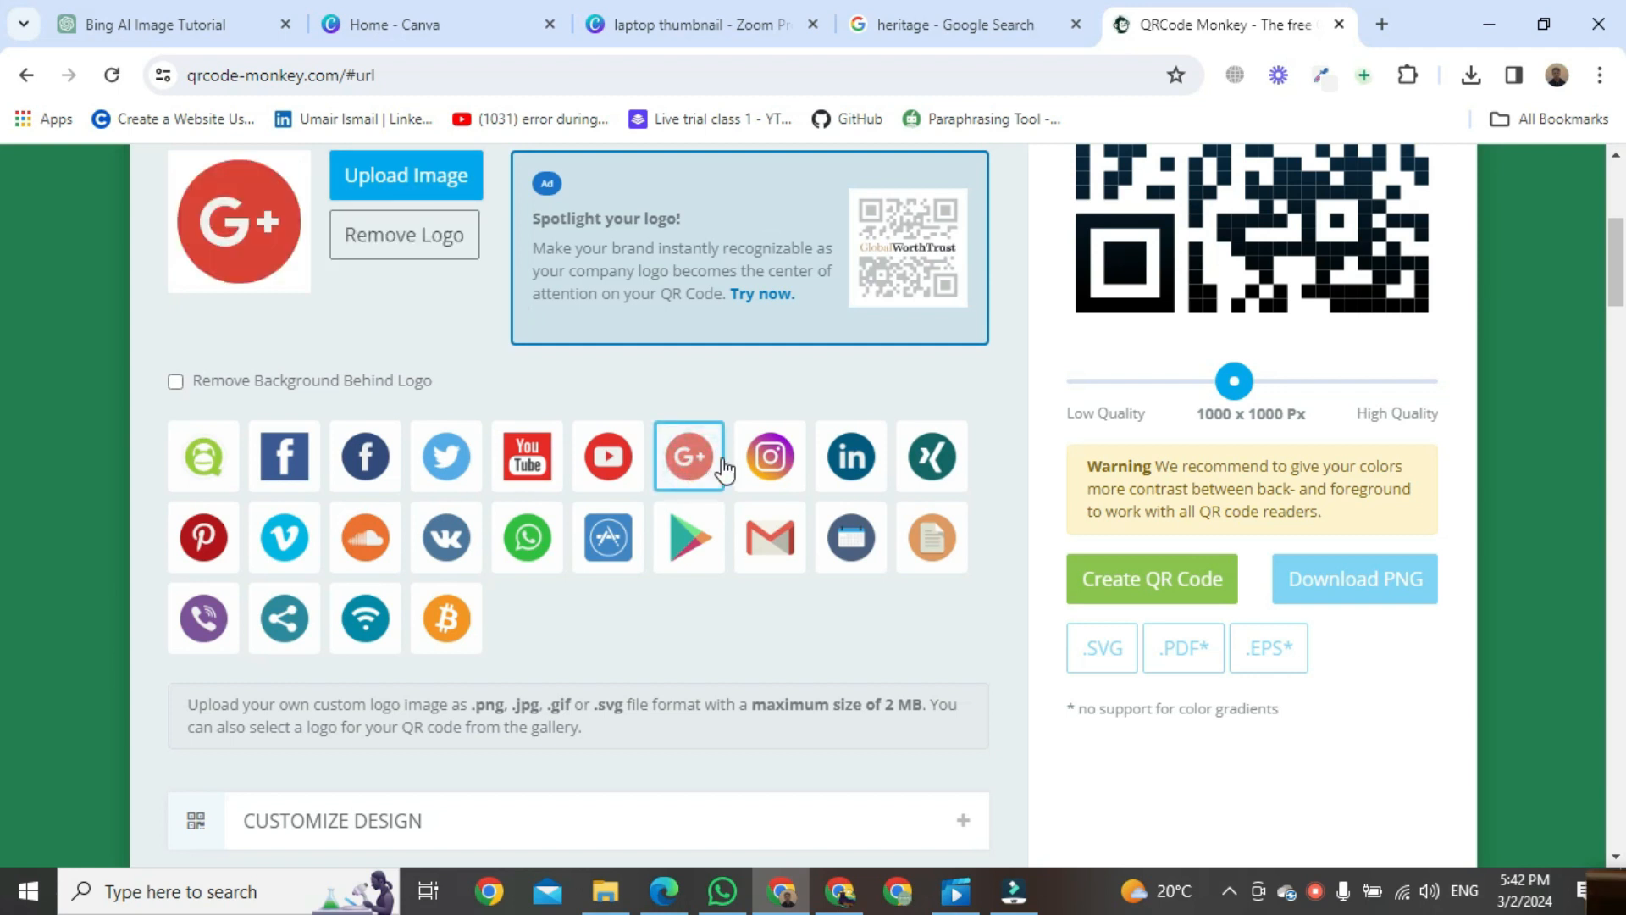
# Set the QR code's body shape to the small separated dots pattern, third in the first row of the design options.
pyautogui.scroll(-5, 1013, 511)
pyautogui.scroll(3, 1010, 509)
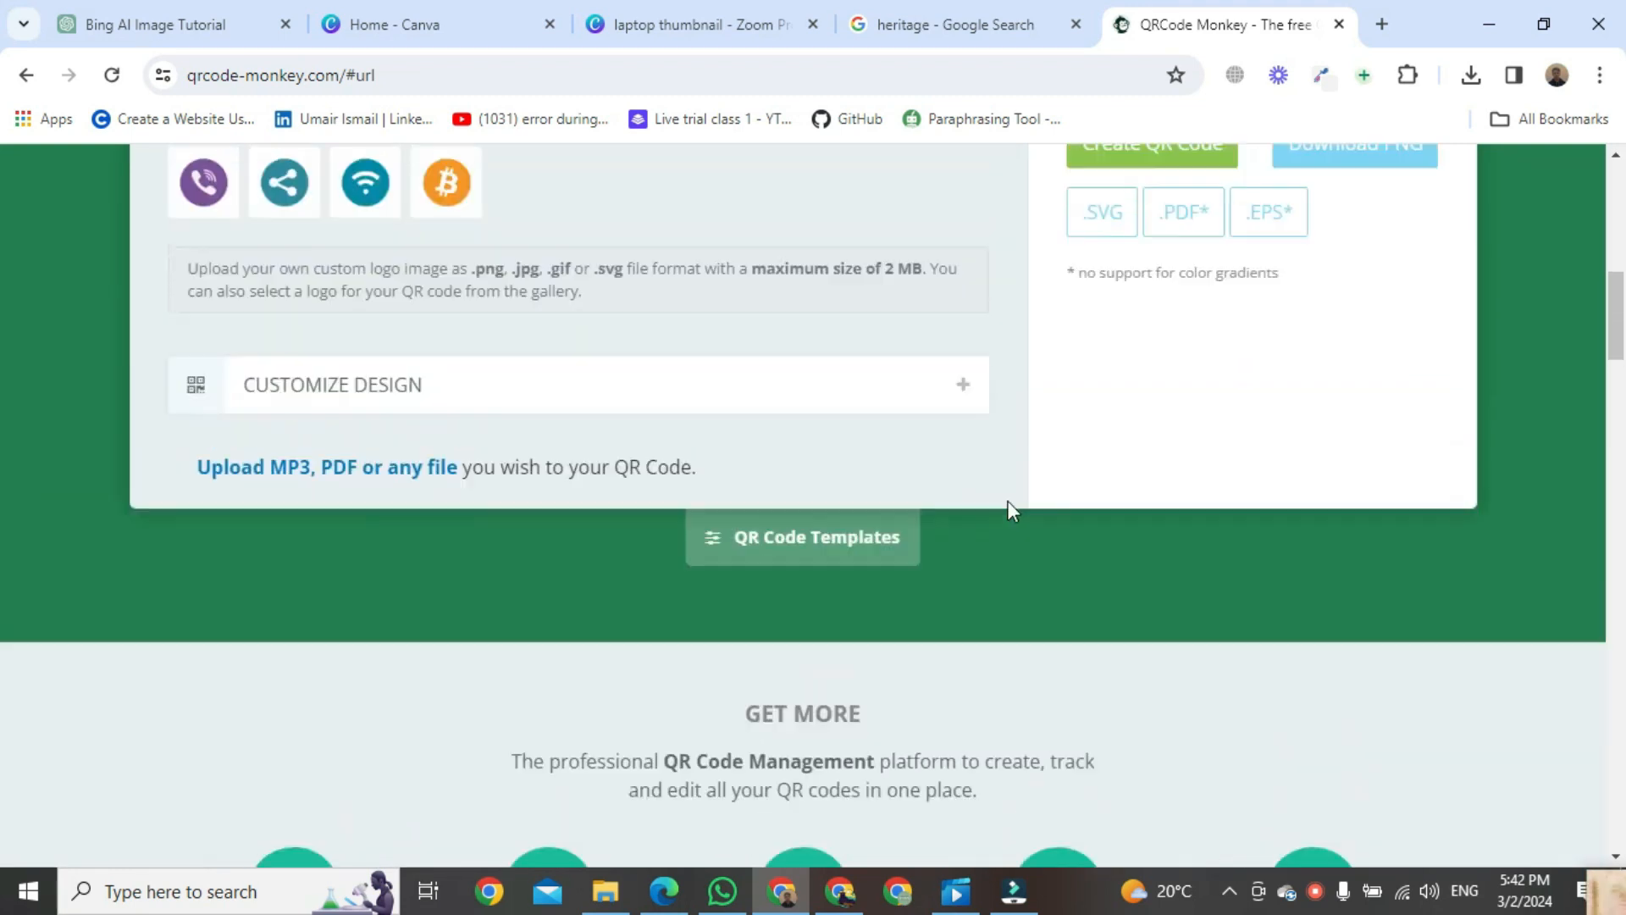
pyautogui.click(799, 535)
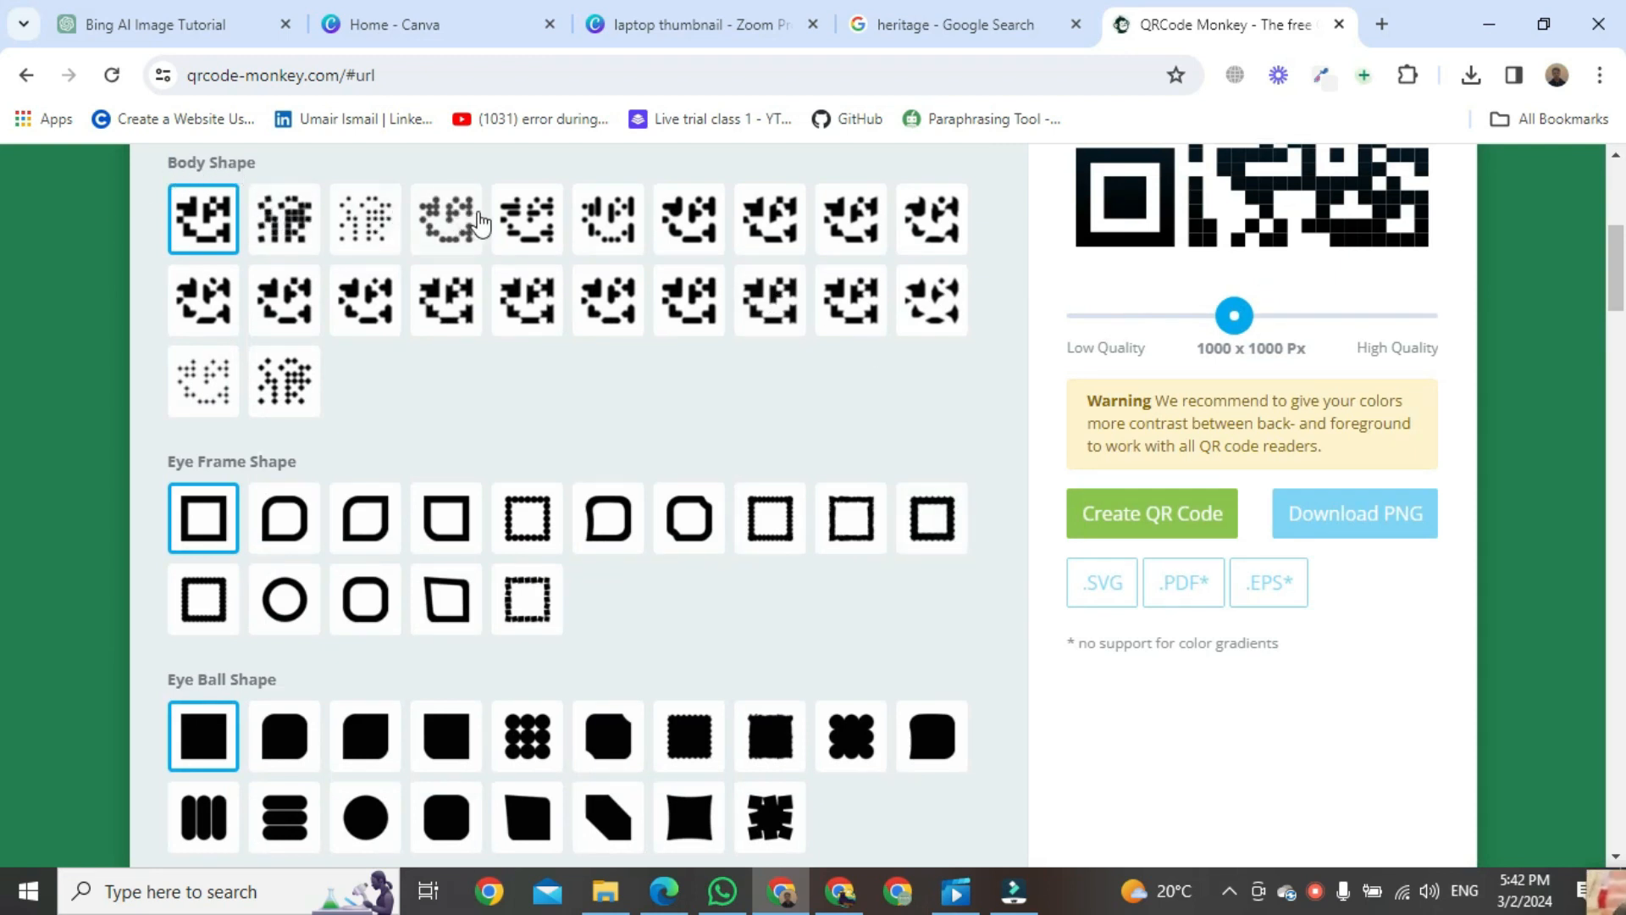
pyautogui.click(358, 240)
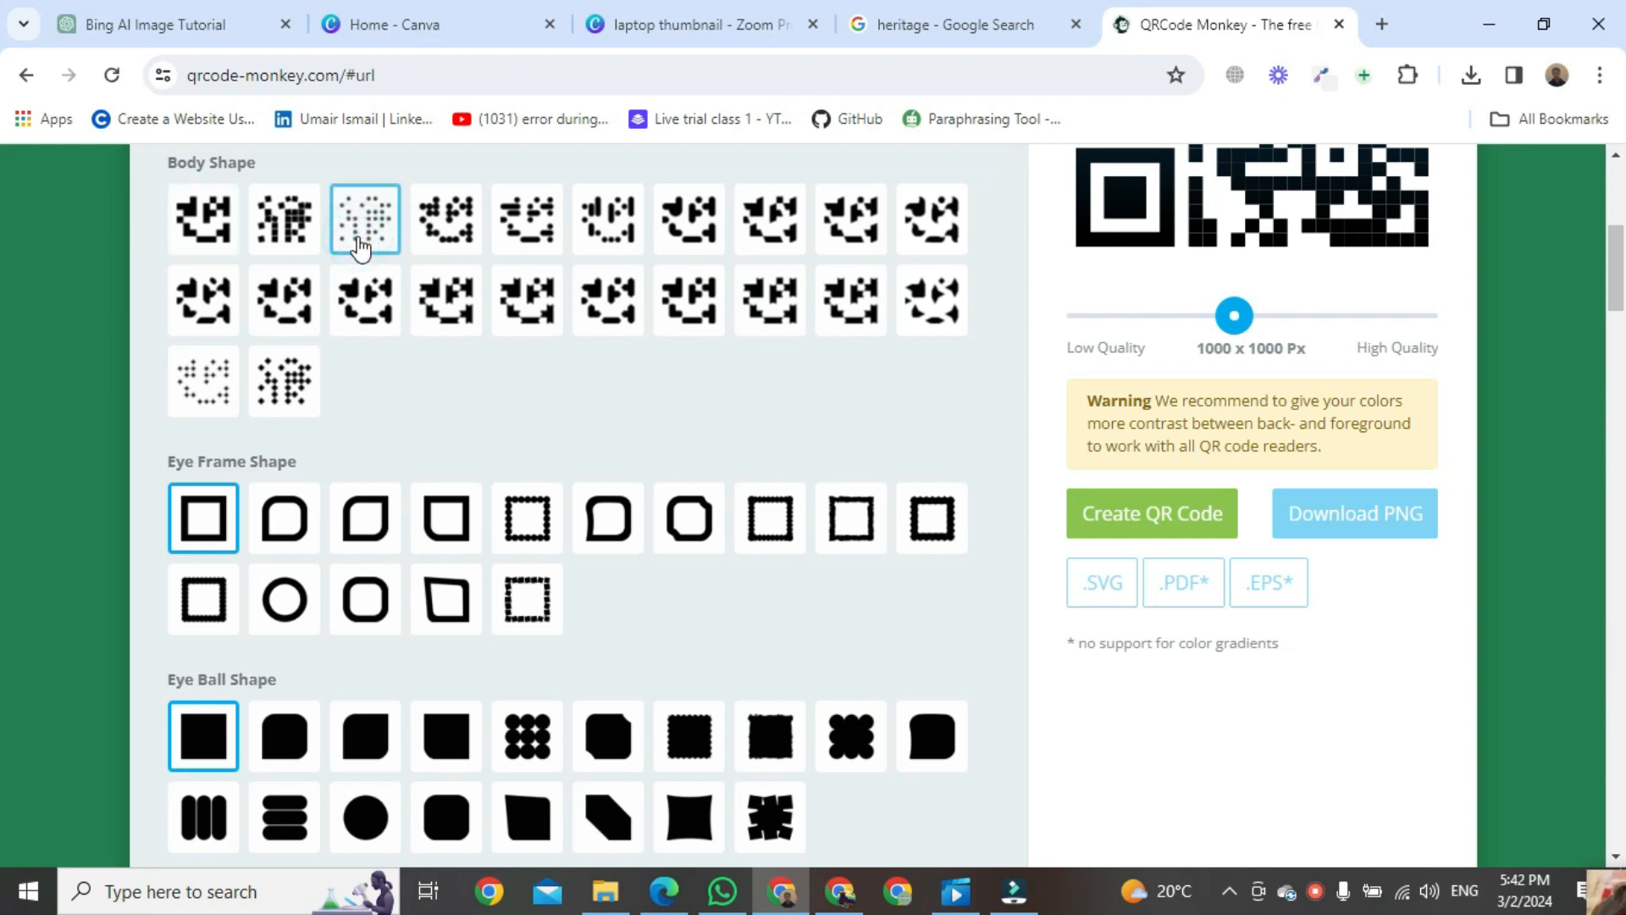
# Set the eye frame to the sixth shape, rounded with a pointed upper-left corner, and the eye ball to the last, jagged block shape.
pyautogui.scroll(-1, 506, 449)
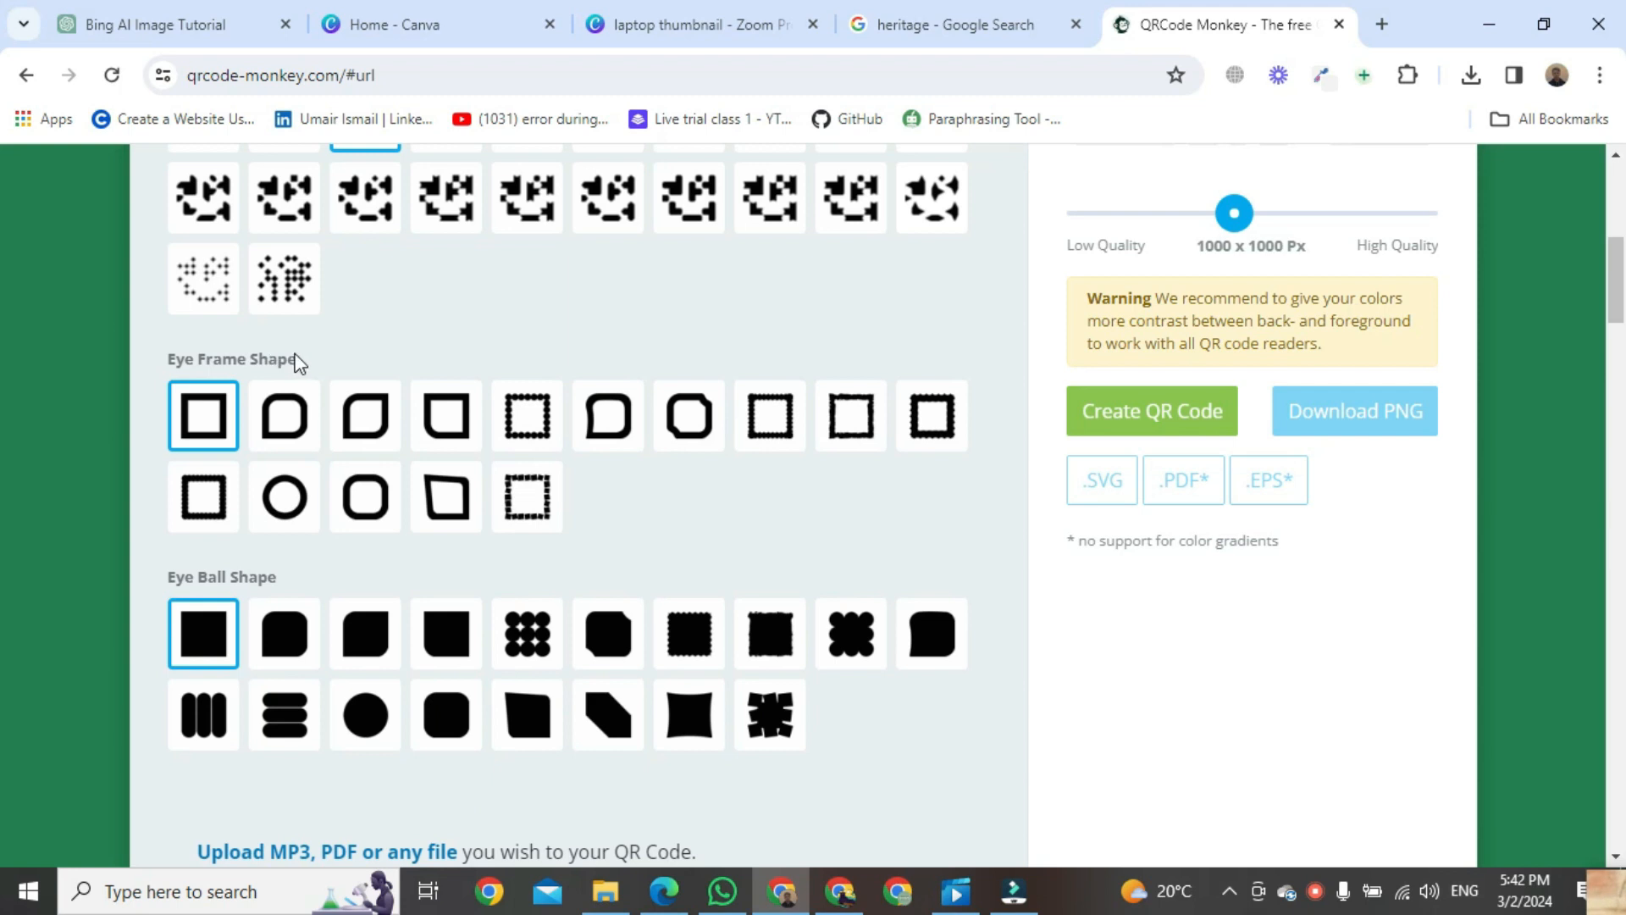
pyautogui.click(602, 420)
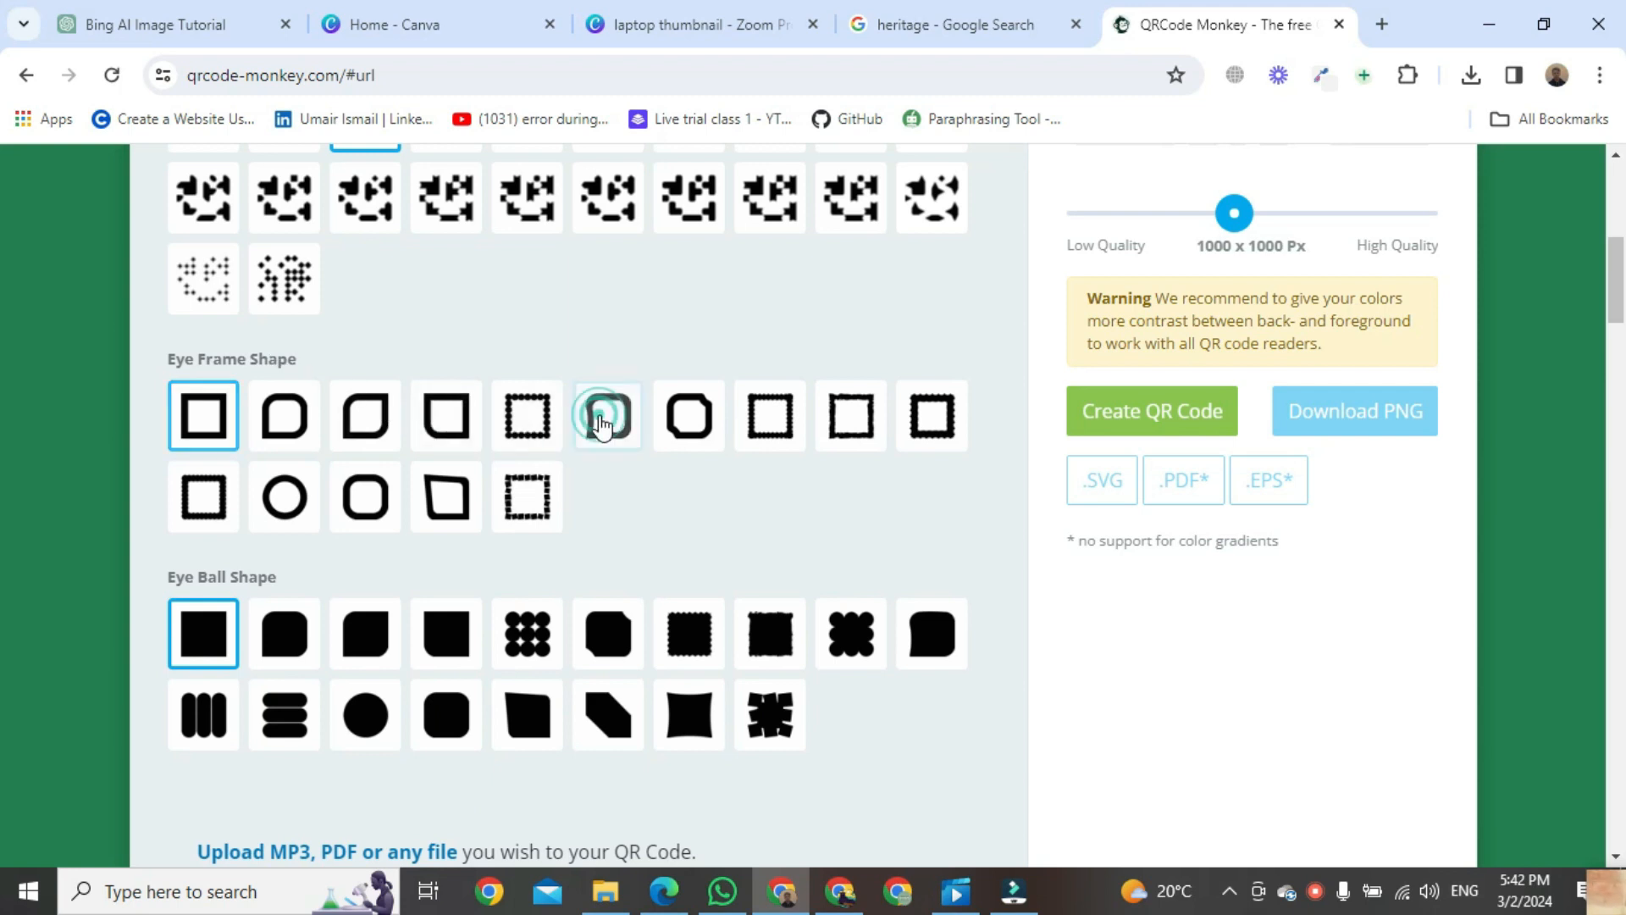
pyautogui.scroll(-3, 915, 461)
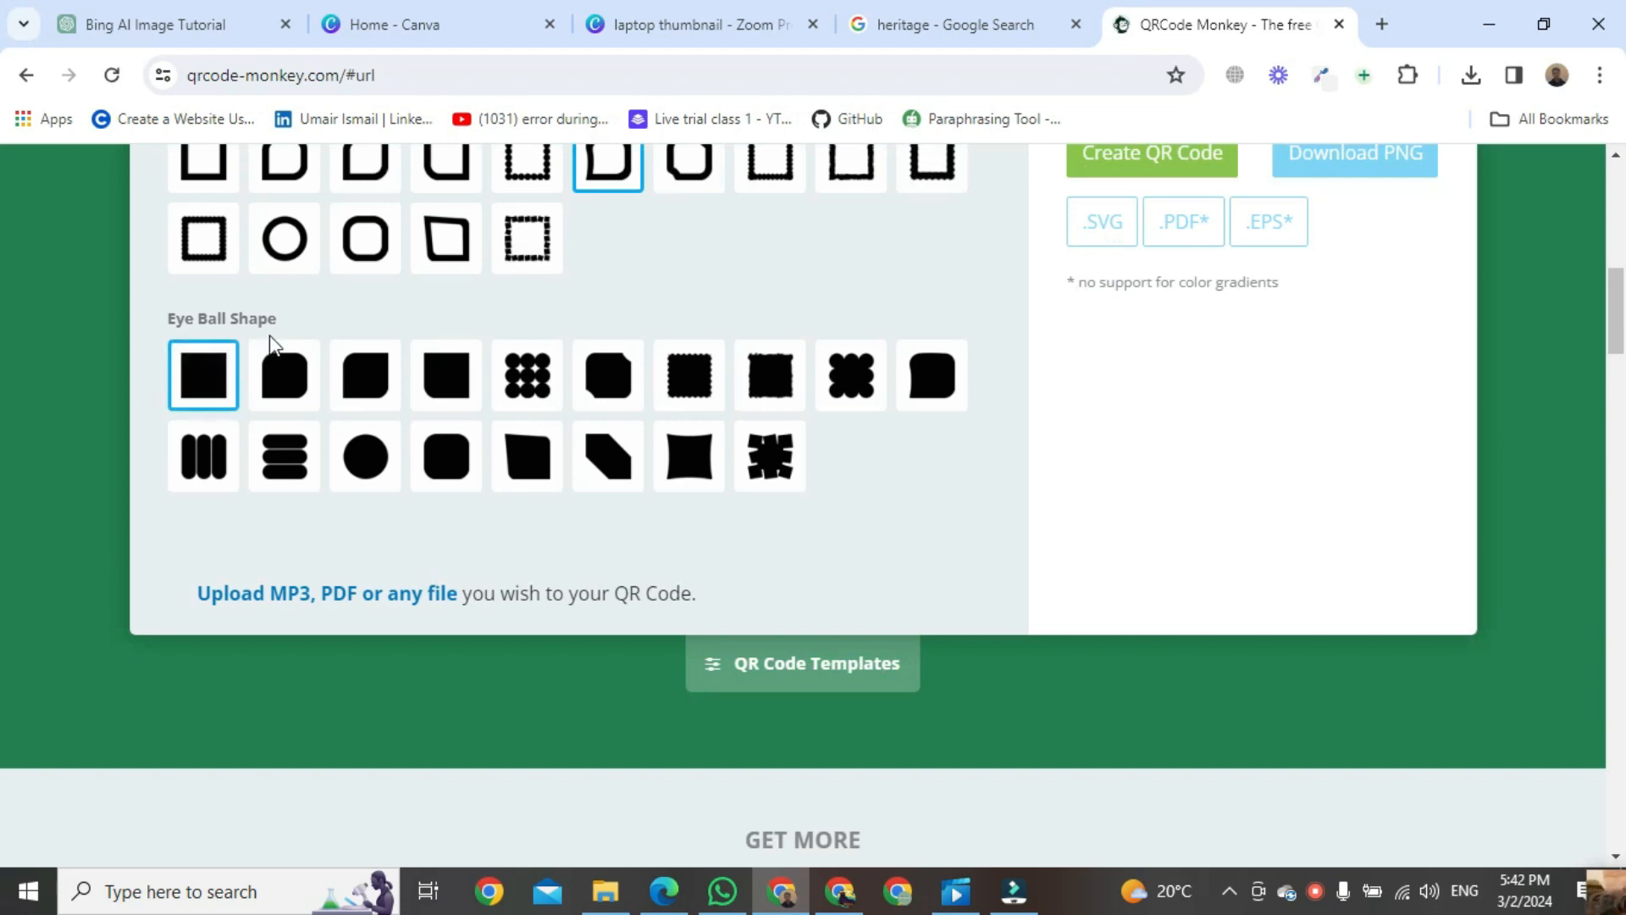
pyautogui.click(766, 453)
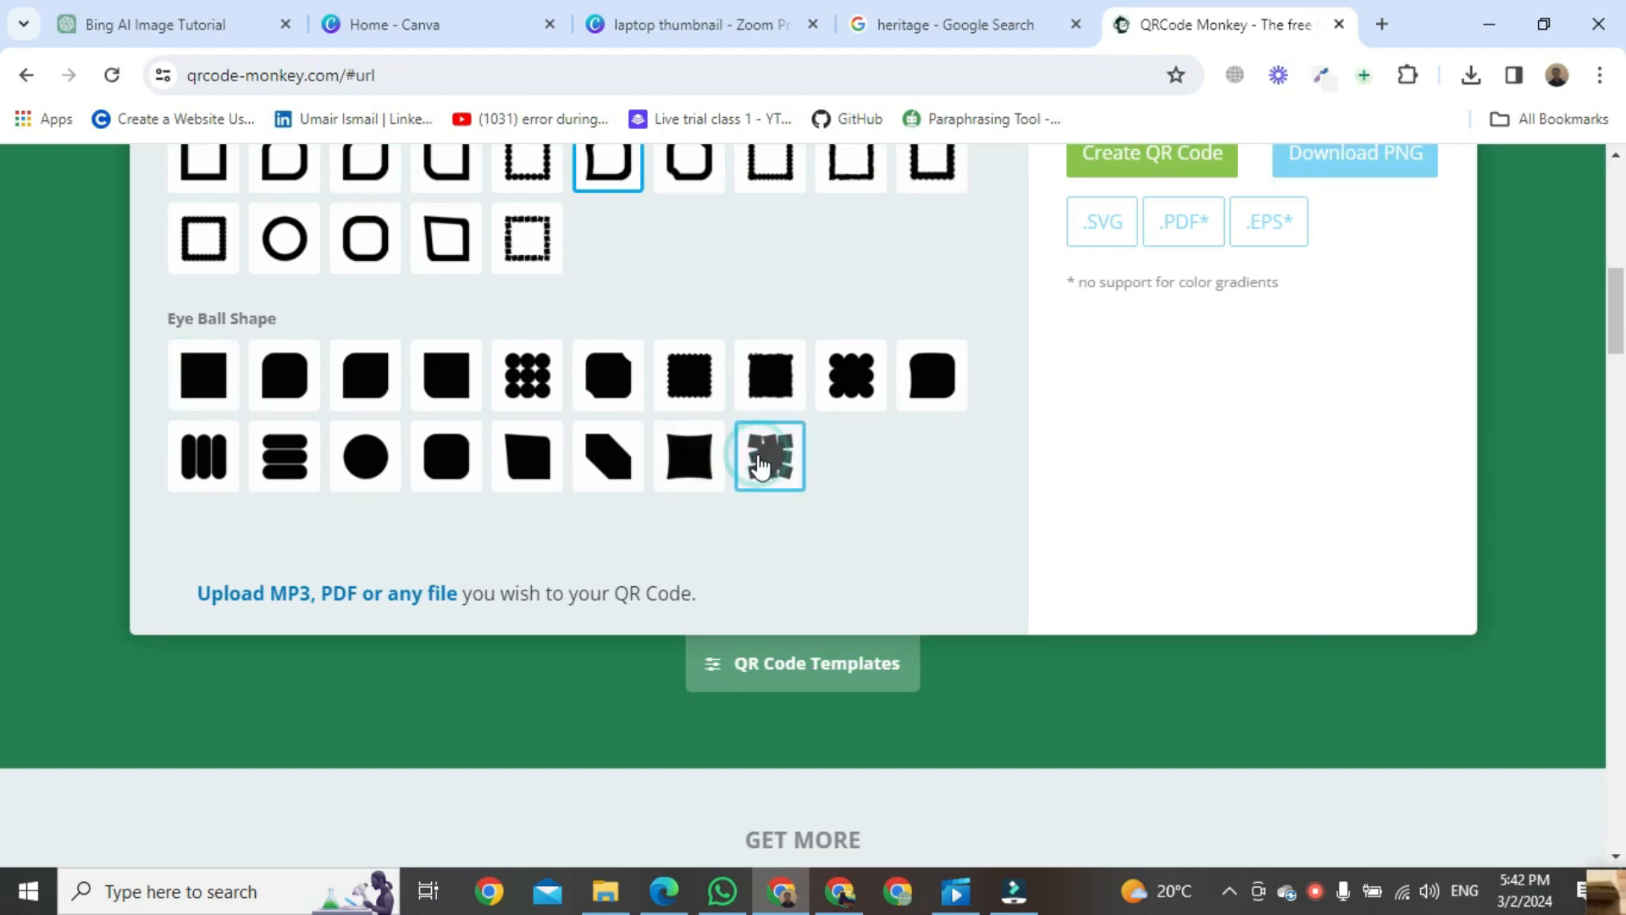
# Generate the QR code with the chosen colors, logo and shapes at 1000 x 1000 px.
pyautogui.scroll(8, 978, 379)
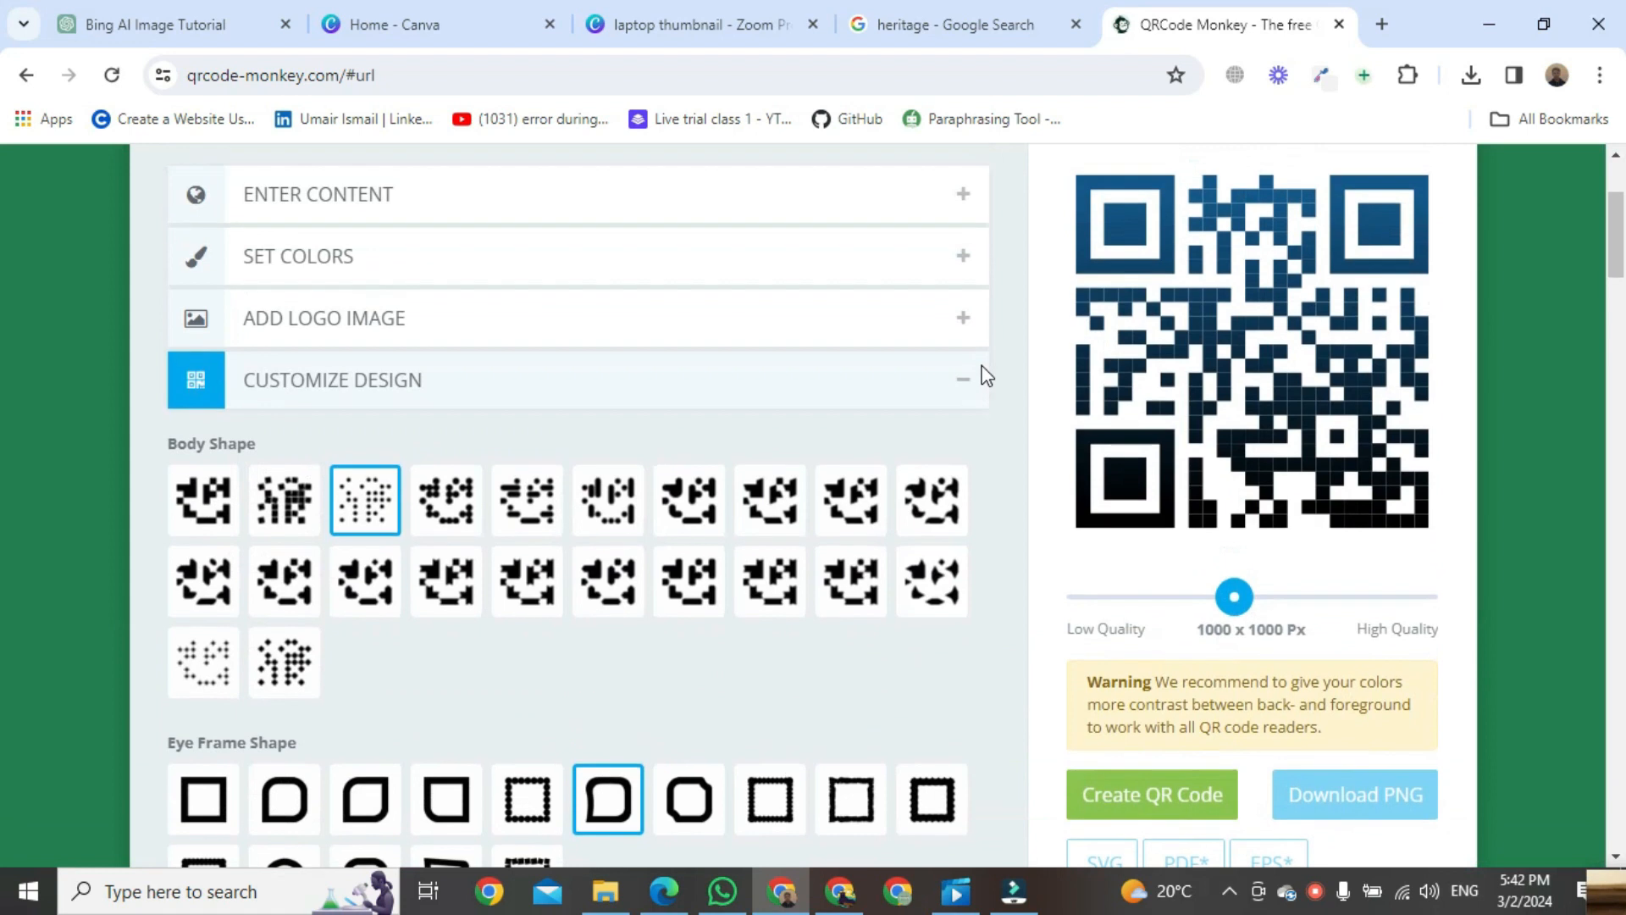
pyautogui.scroll(-1, 984, 378)
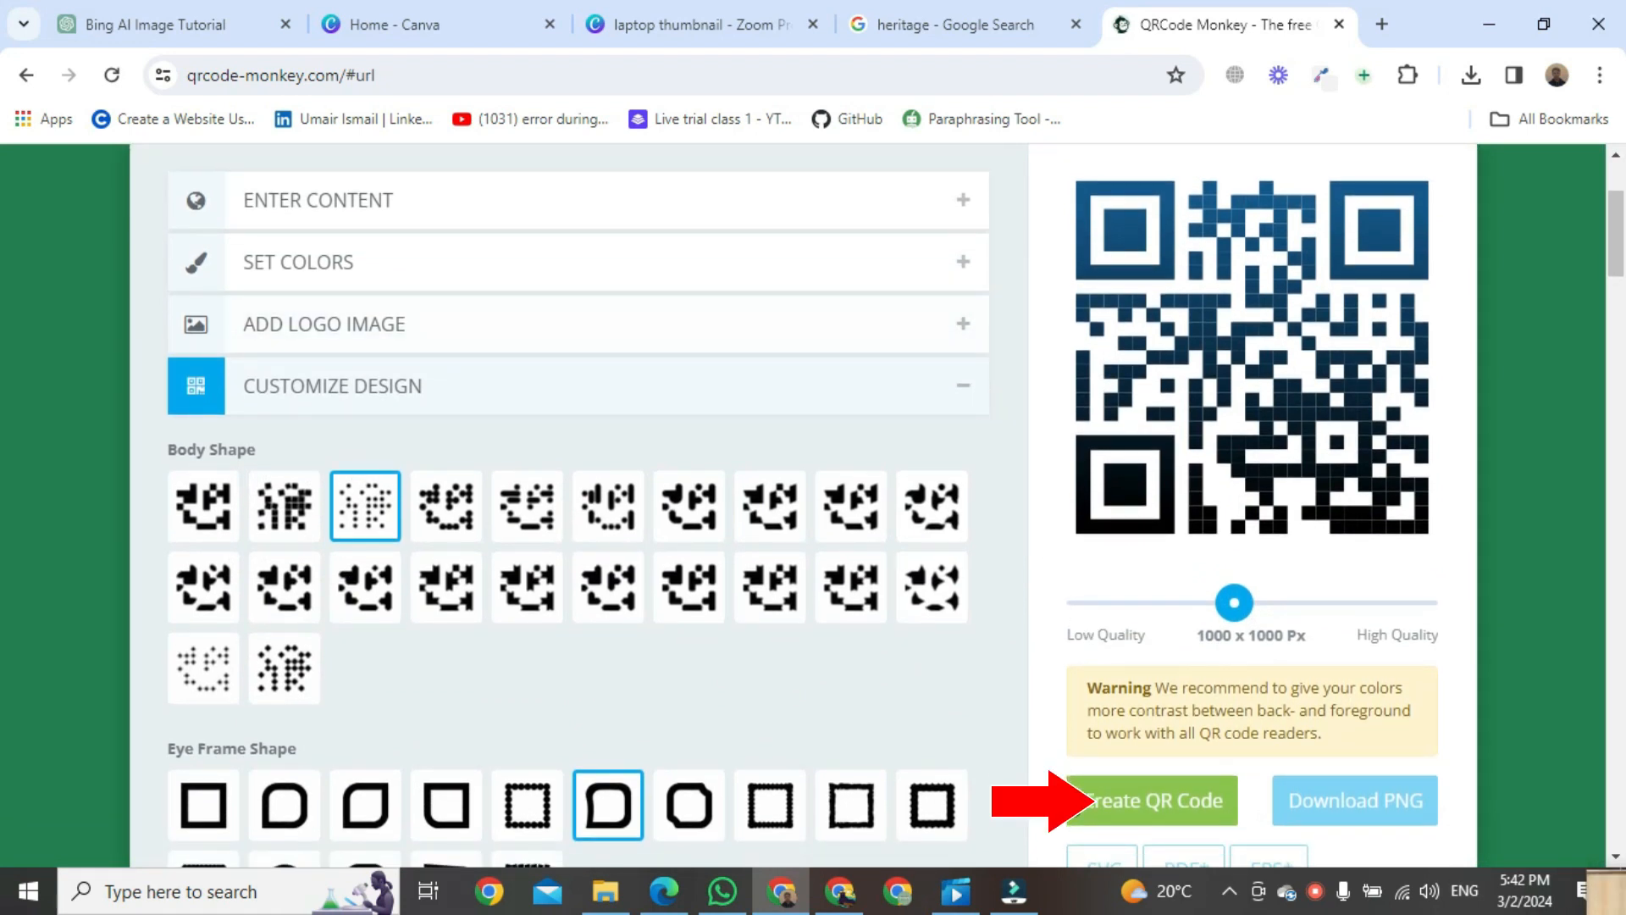
pyautogui.click(1154, 811)
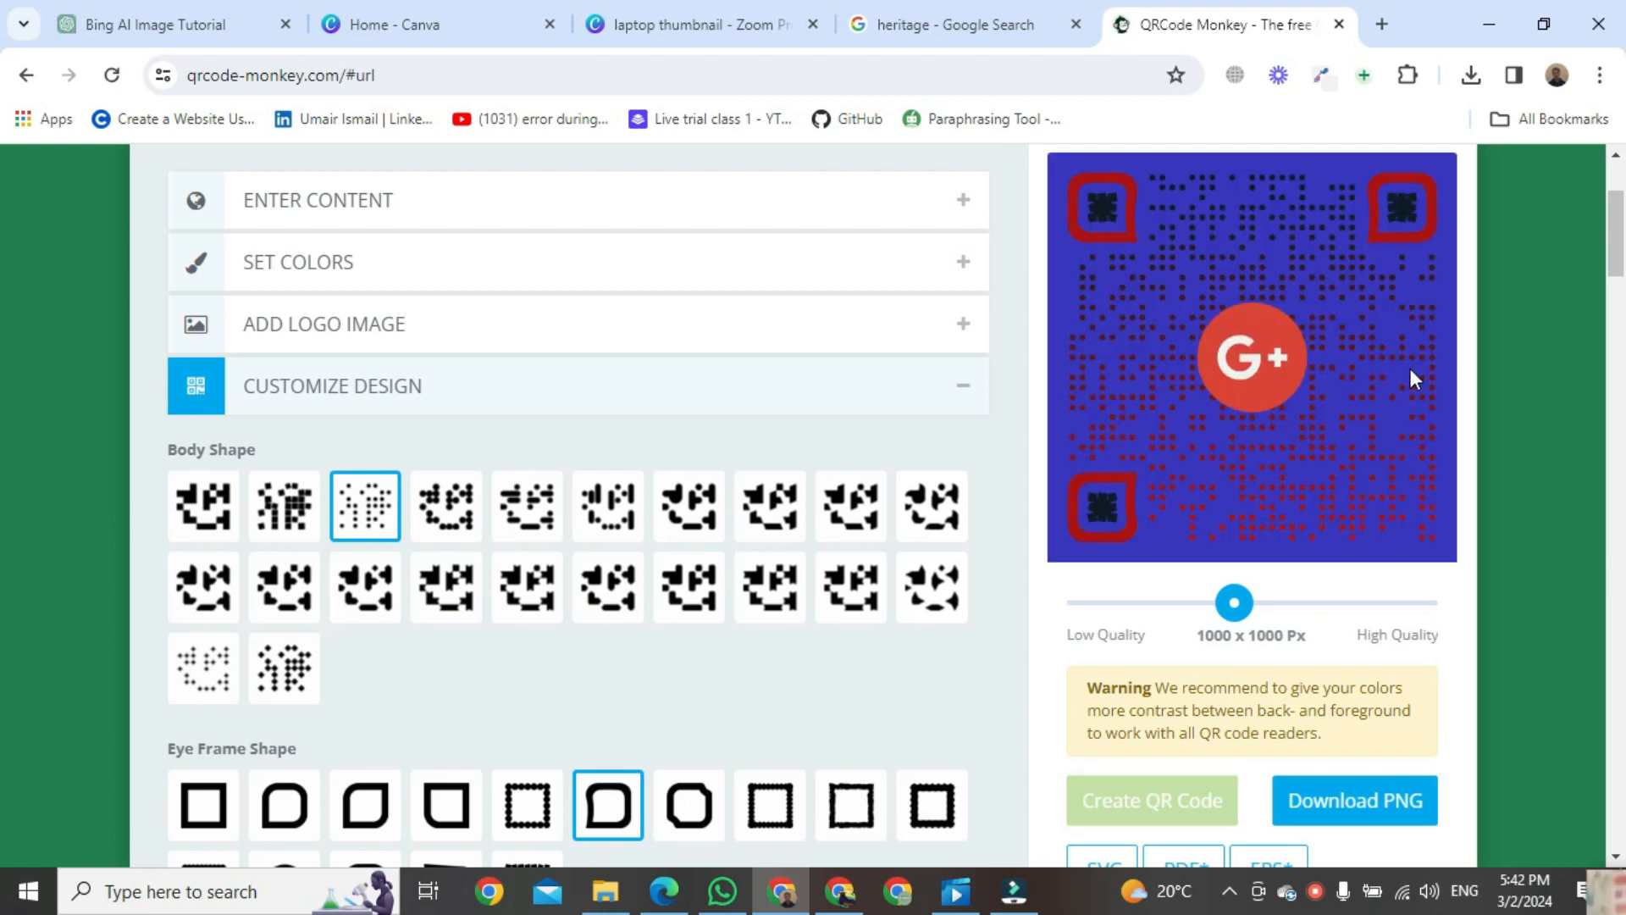
pyautogui.scroll(-2, 1502, 435)
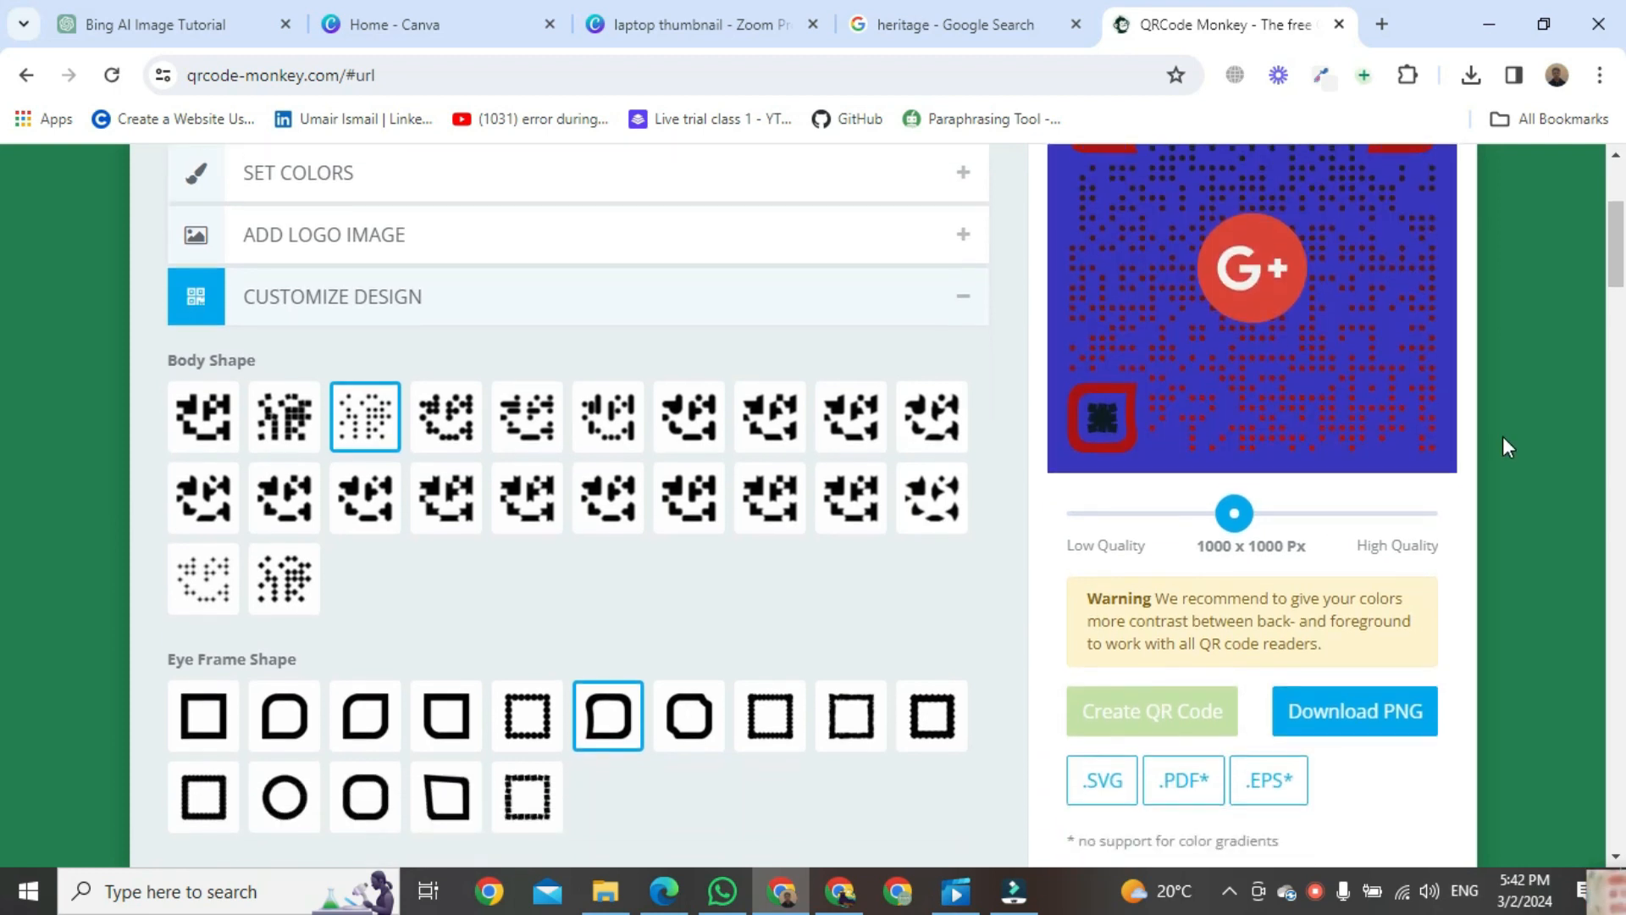
pyautogui.click(1092, 747)
pyautogui.click(1175, 756)
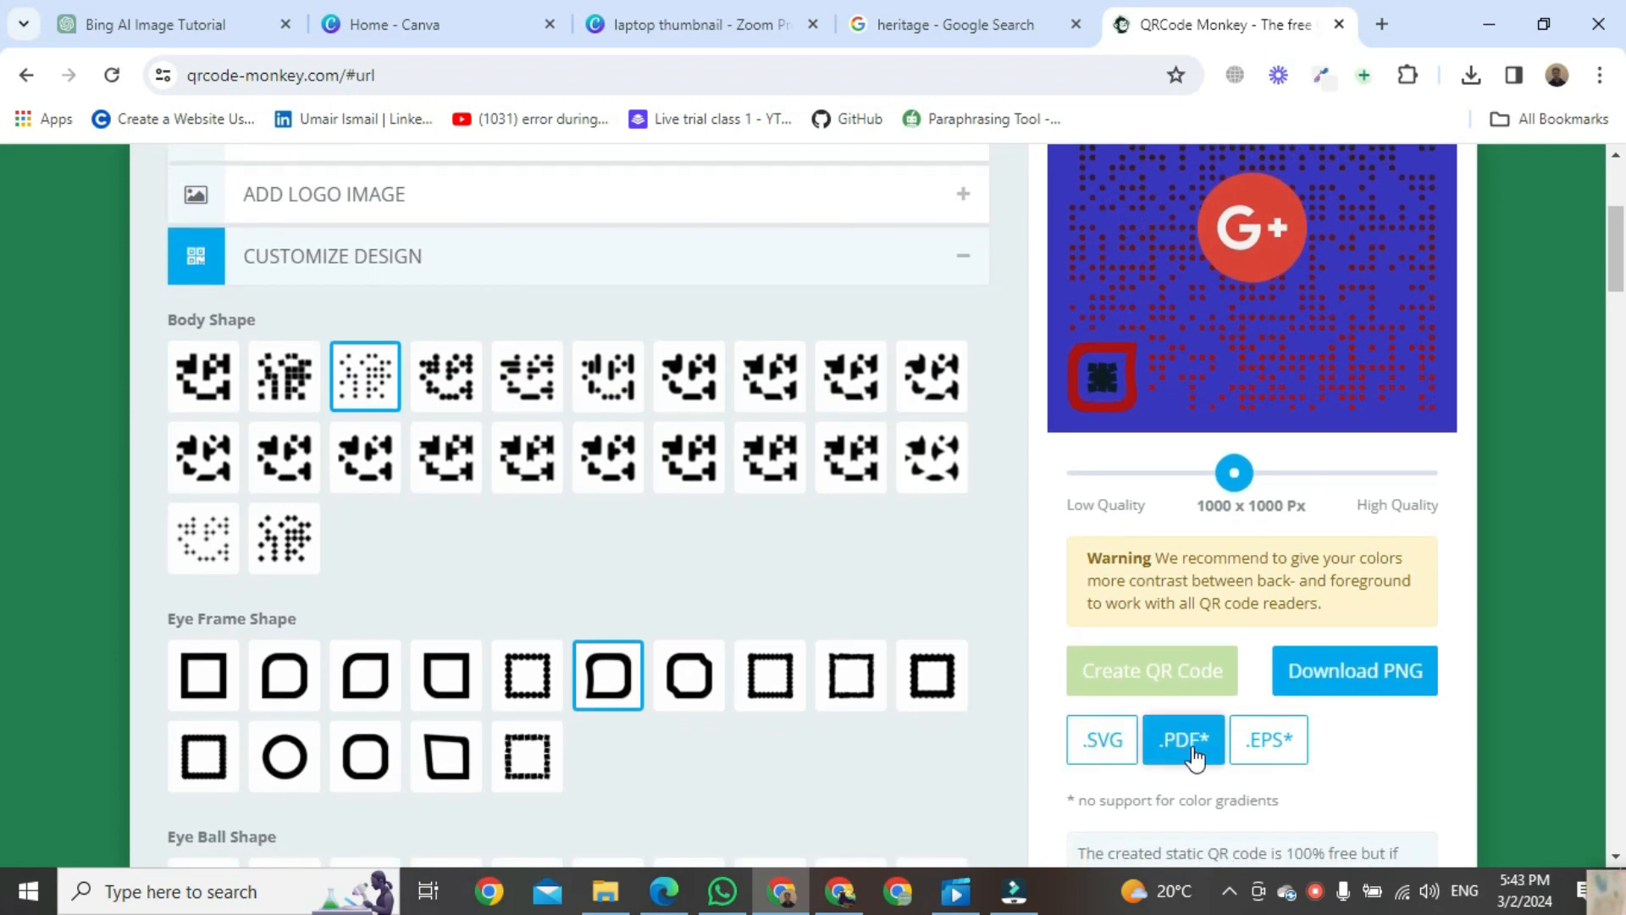
pyautogui.click(1276, 757)
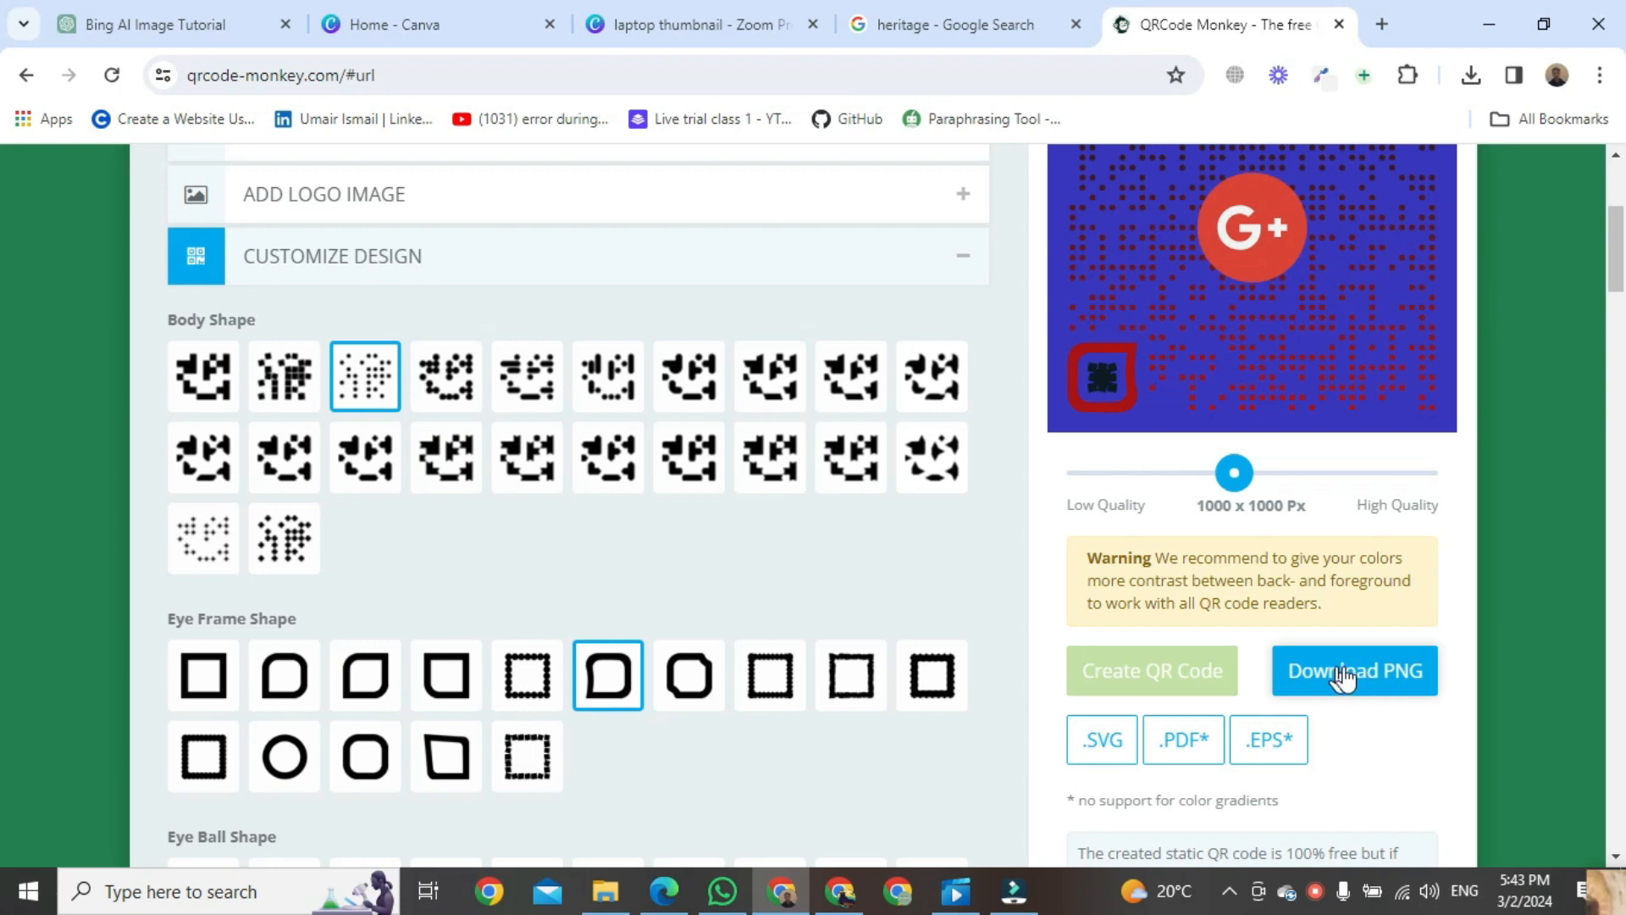
pyautogui.scroll(4, 1497, 490)
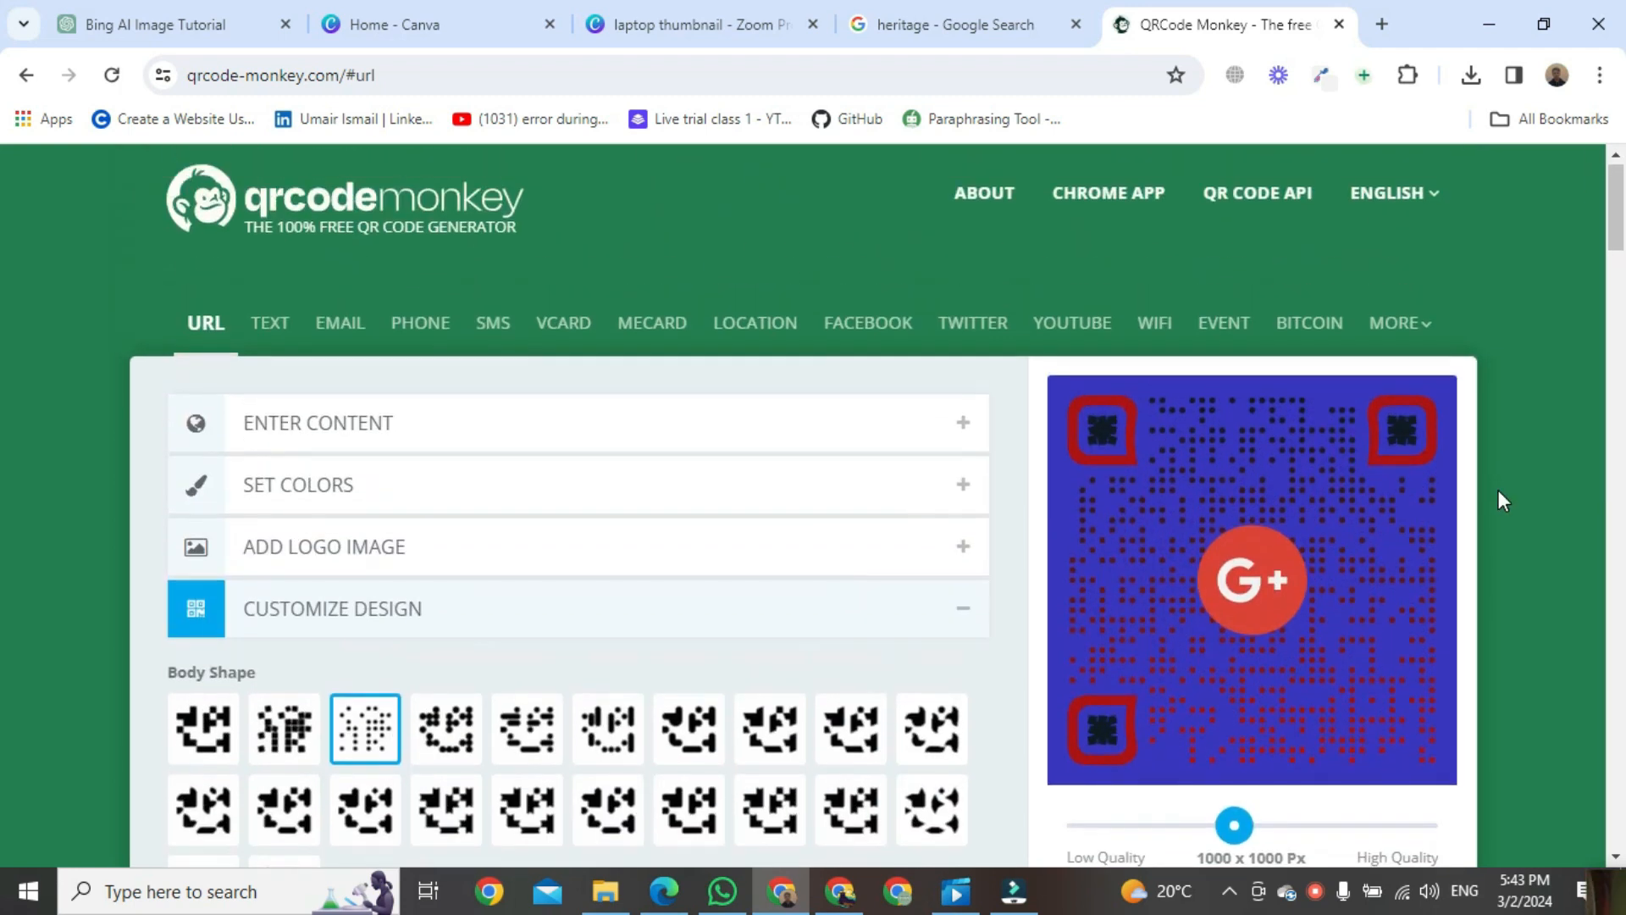